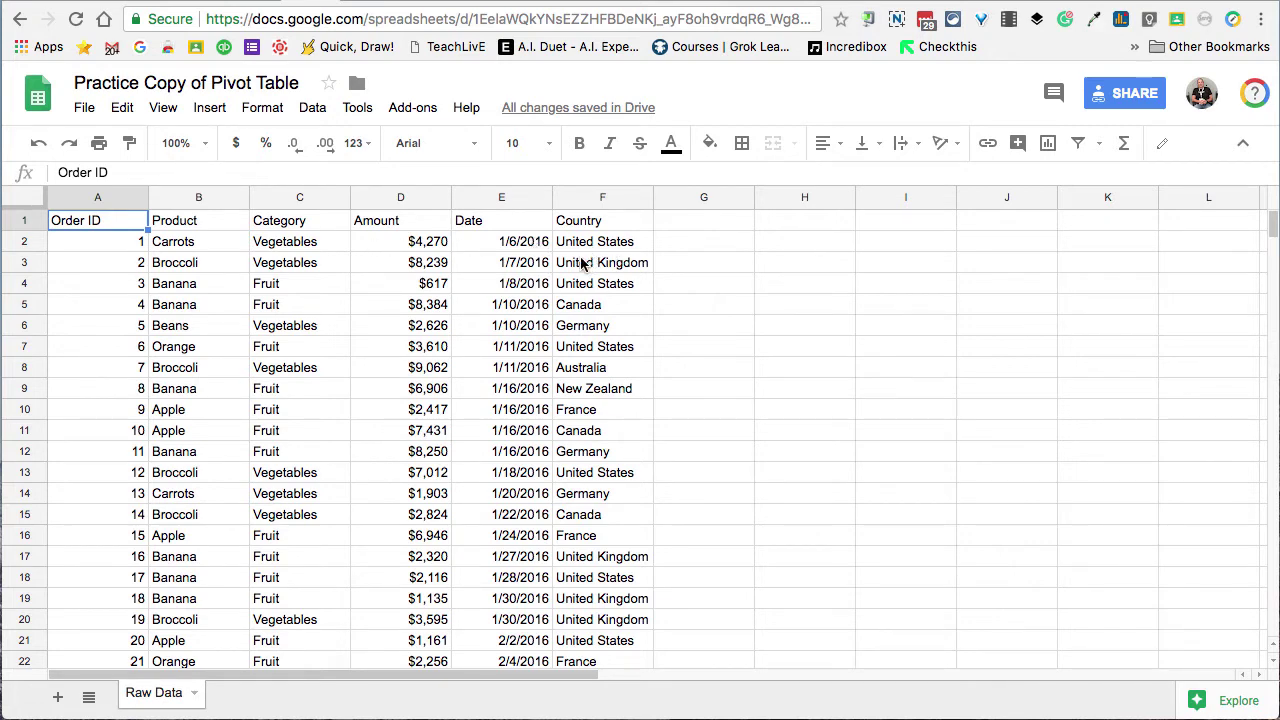
Collapse the title bar and menus, then browse the Raw Data order list and return to the top.
left_click(1240, 145)
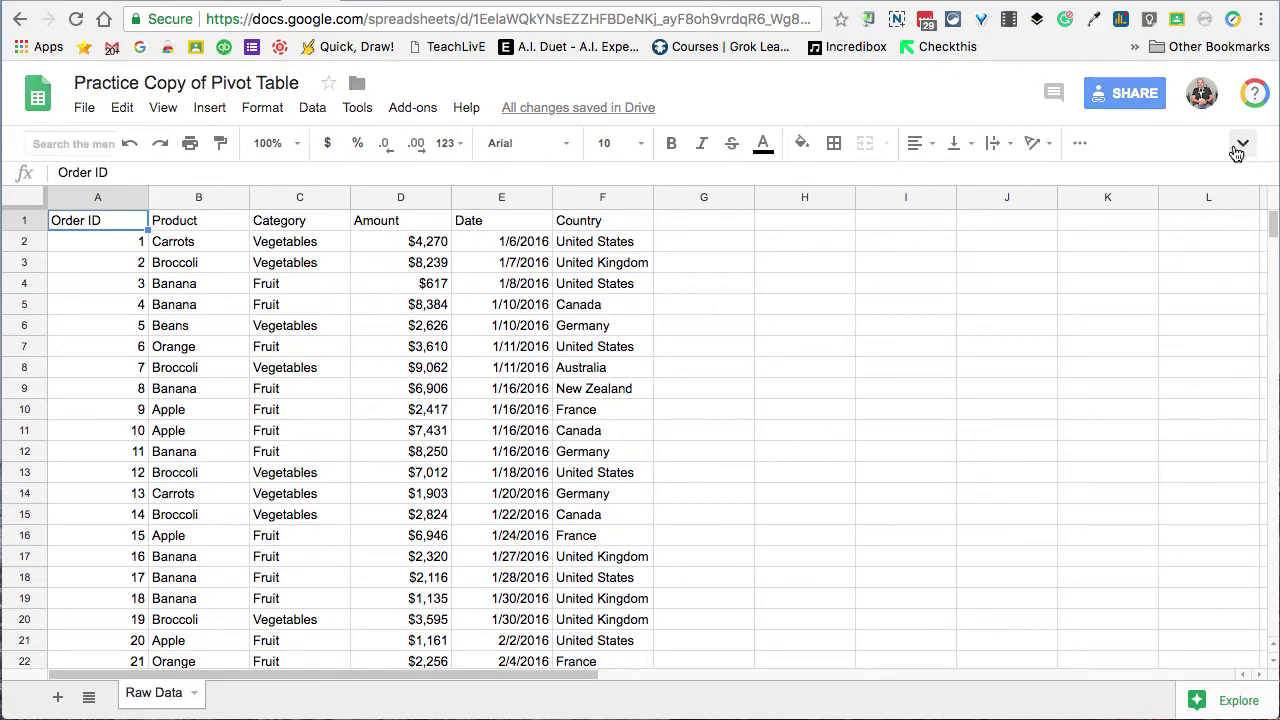
scroll(250, 352, "down", 2)
scroll(250, 352, "down", 20)
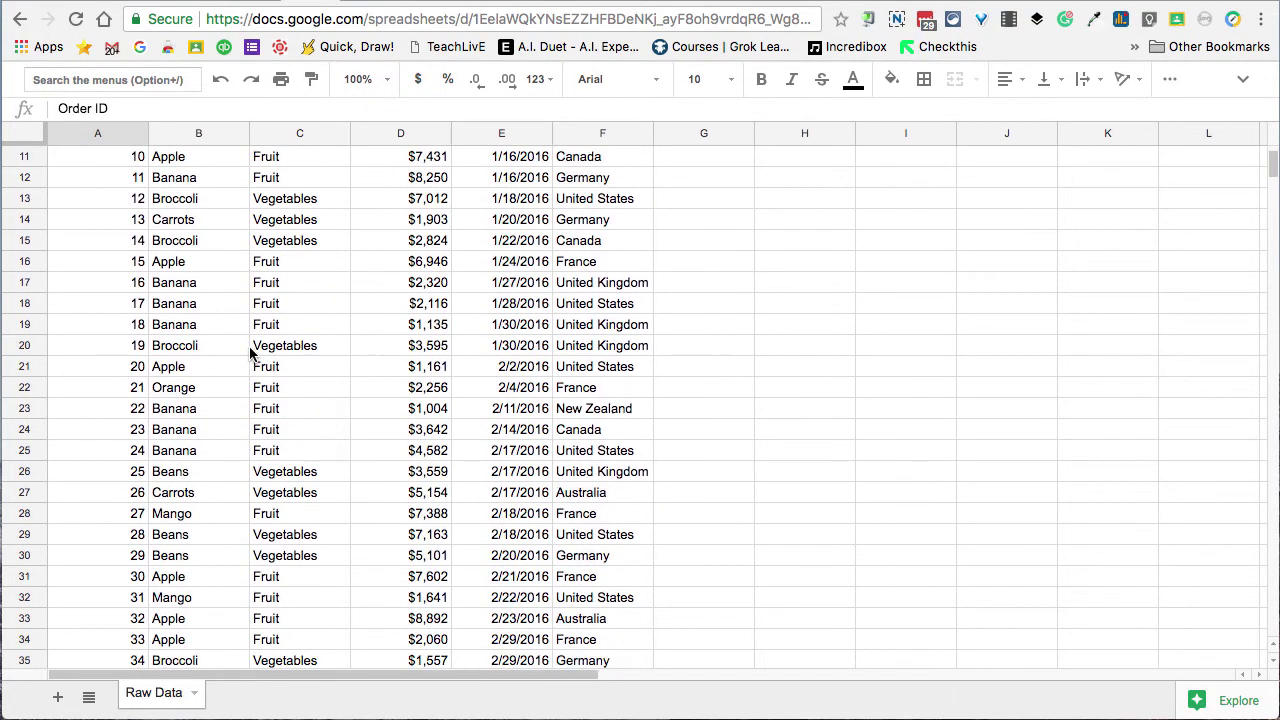
scroll(252, 352, "down", 14)
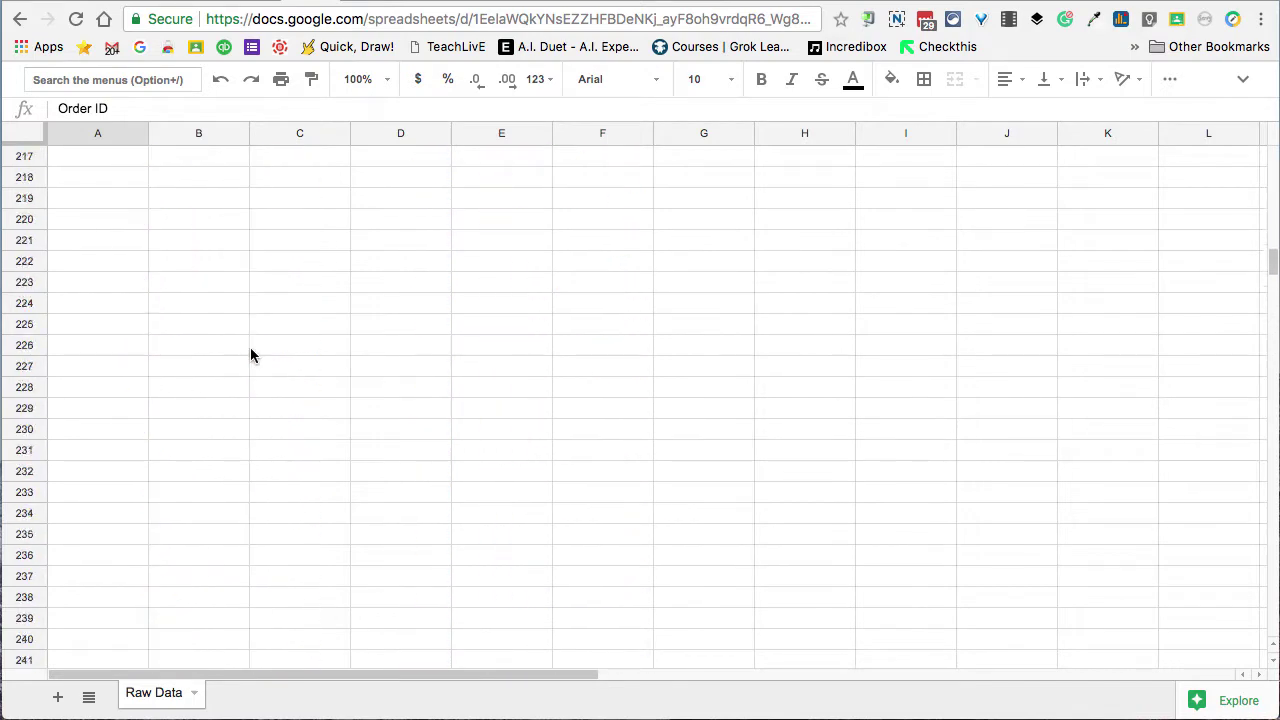
scroll(250, 350, "up", 5)
scroll(250, 350, "right", 1)
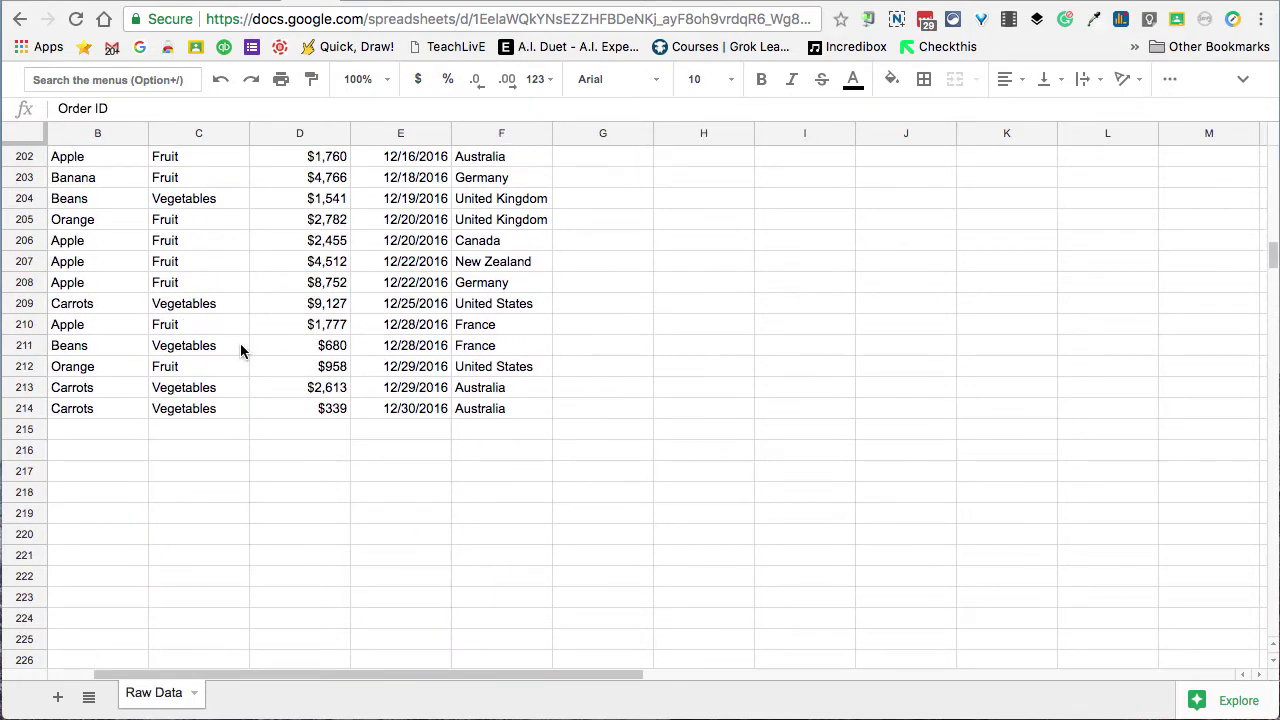
scroll(245, 347, "up", 20)
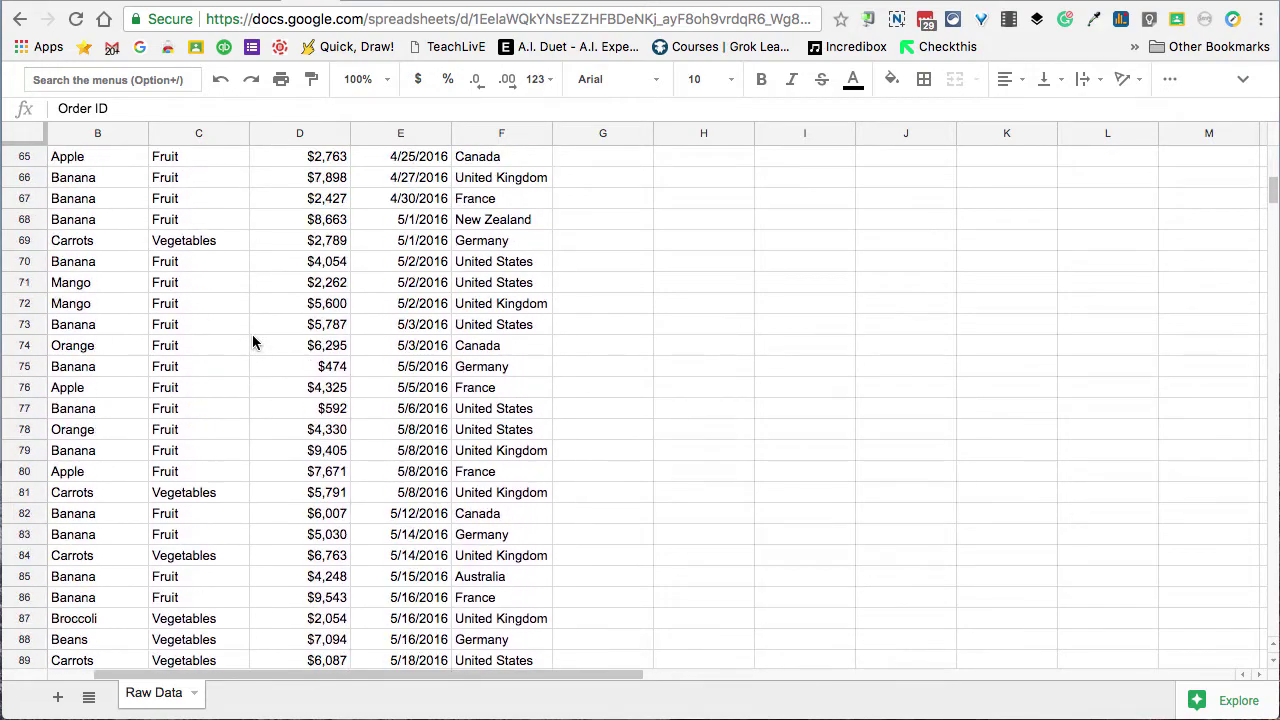
scroll(251, 343, "up", 13)
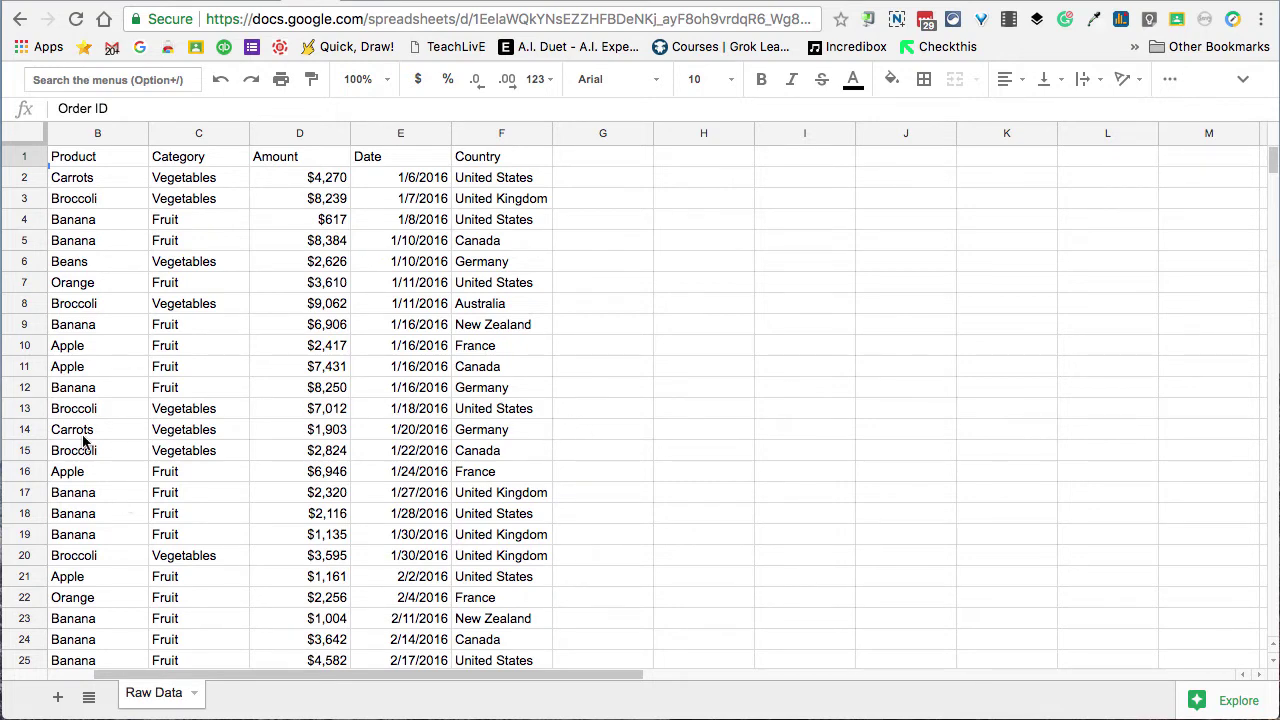
scroll(85, 428, "down", 2)
scroll(85, 428, "down", 3)
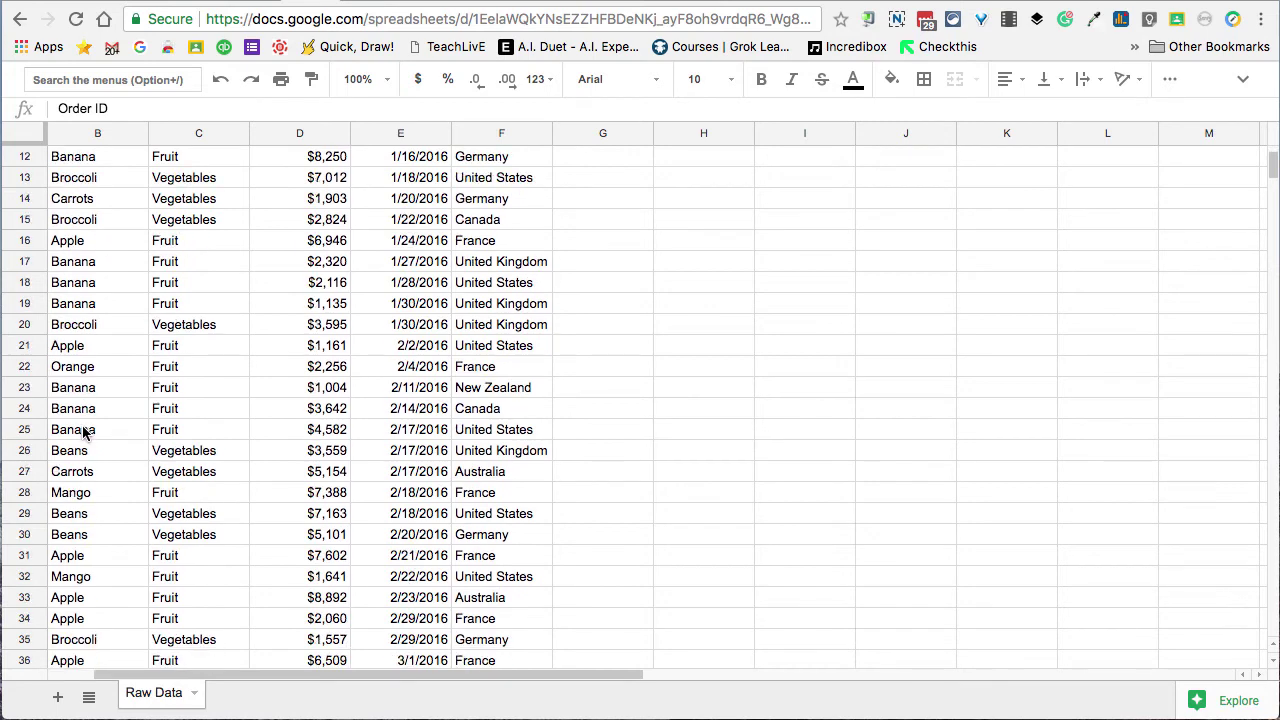
scroll(85, 430, "down", 4)
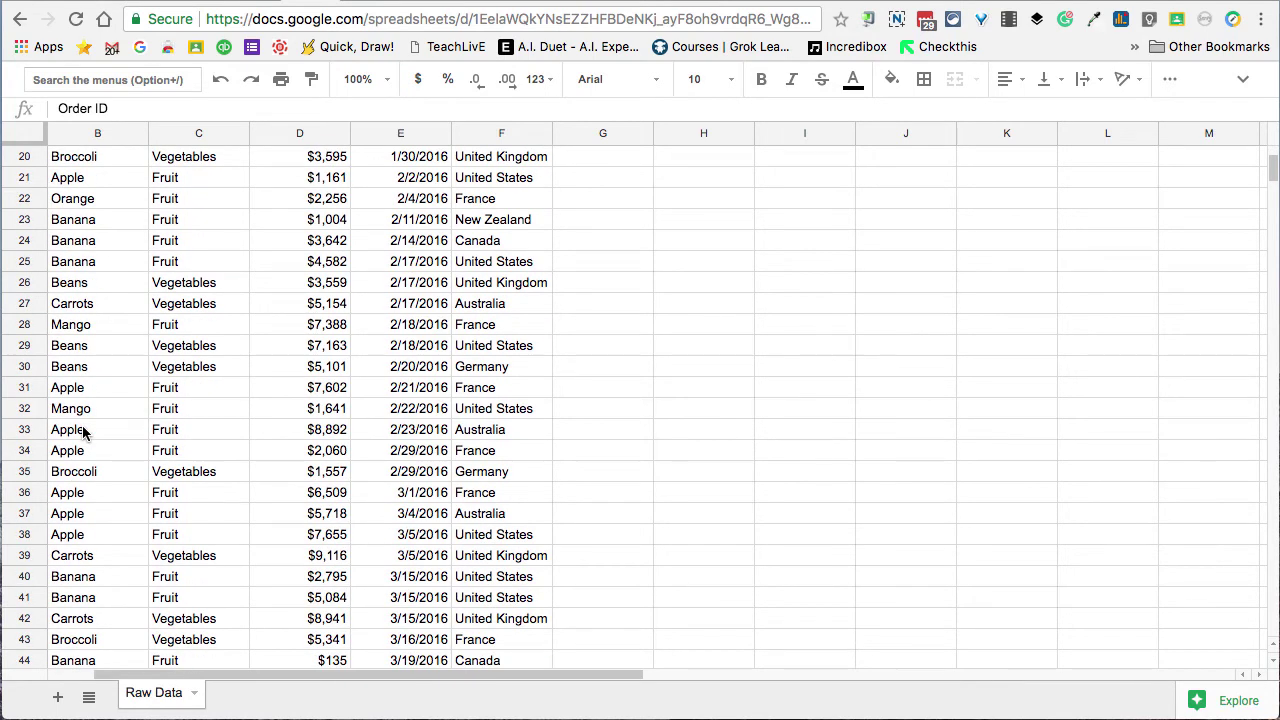
scroll(85, 430, "up", 9)
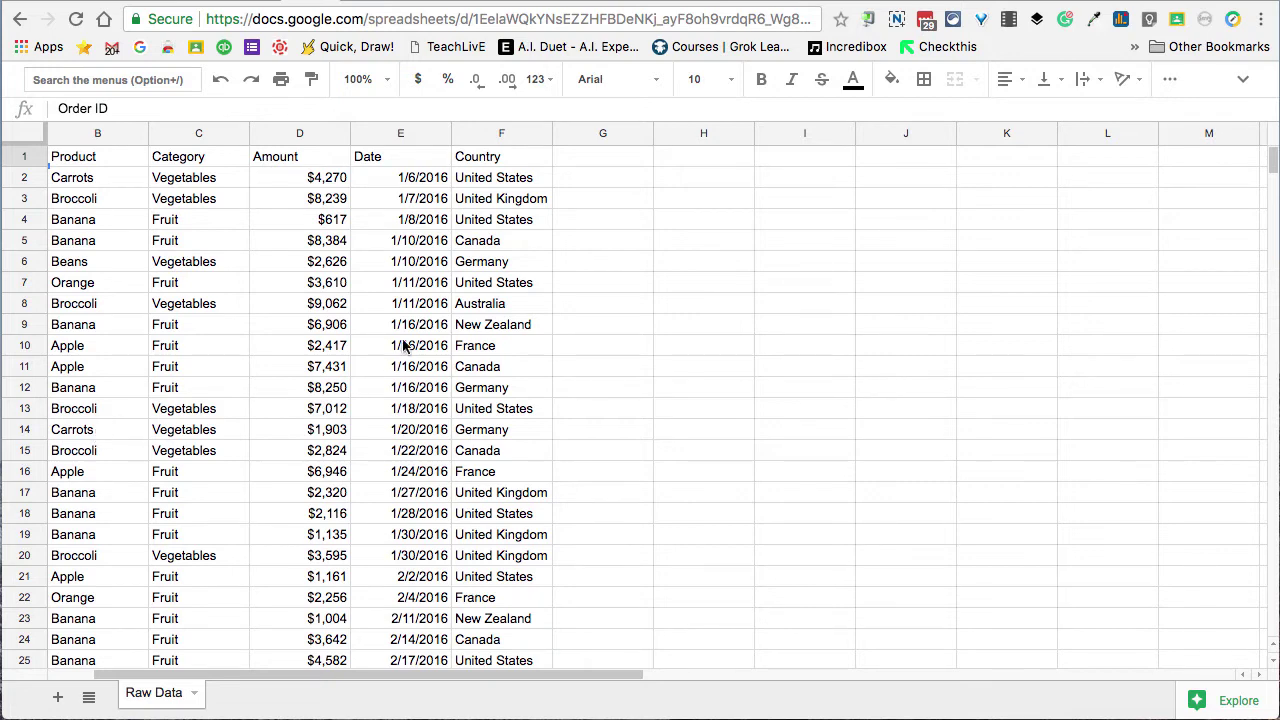
Restore the menus, select Raw Data columns A–F and insert a pivot table from them.
left_click(1243, 80)
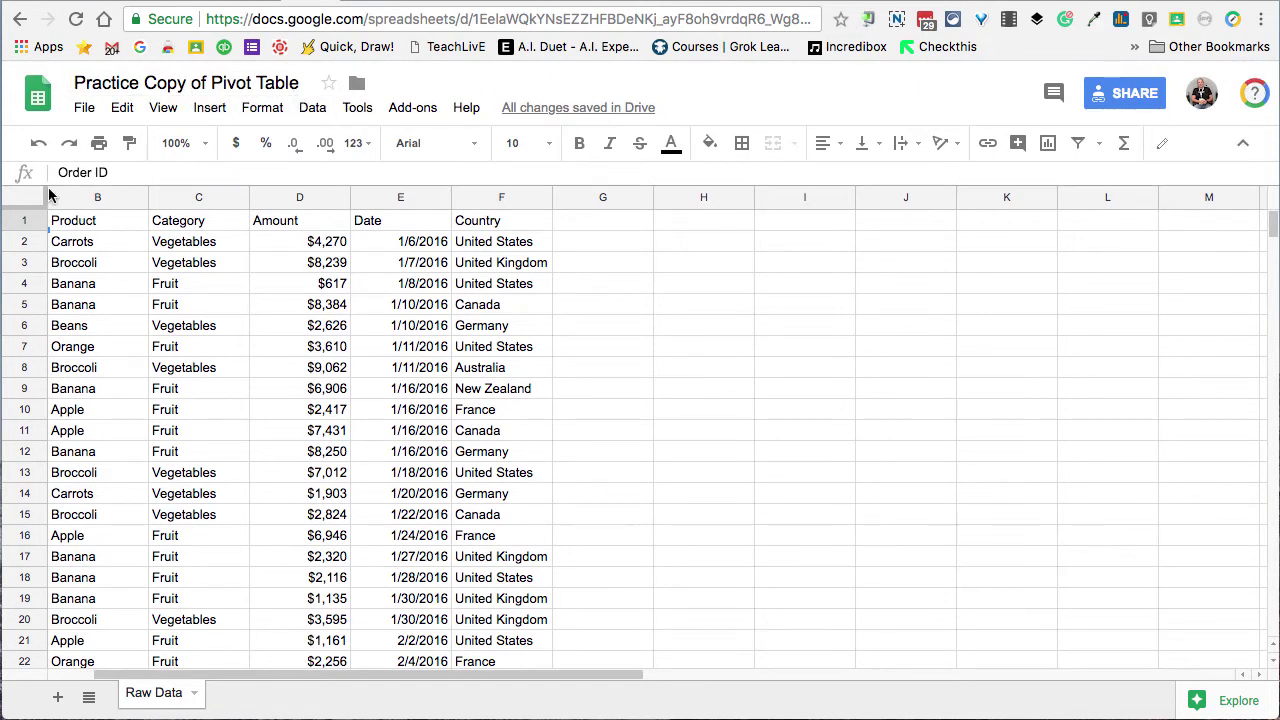
scroll(80, 203, "left", 2)
left_click_drag(90, 197, 569, 199)
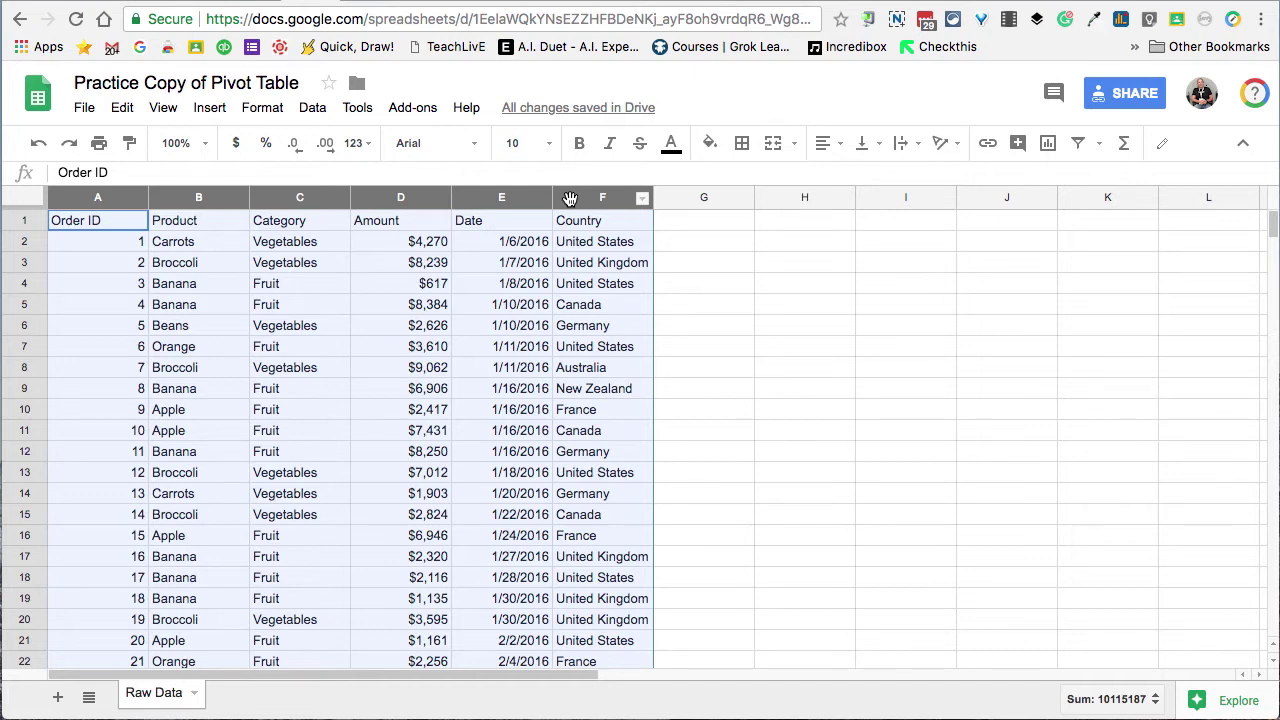
left_click(310, 110)
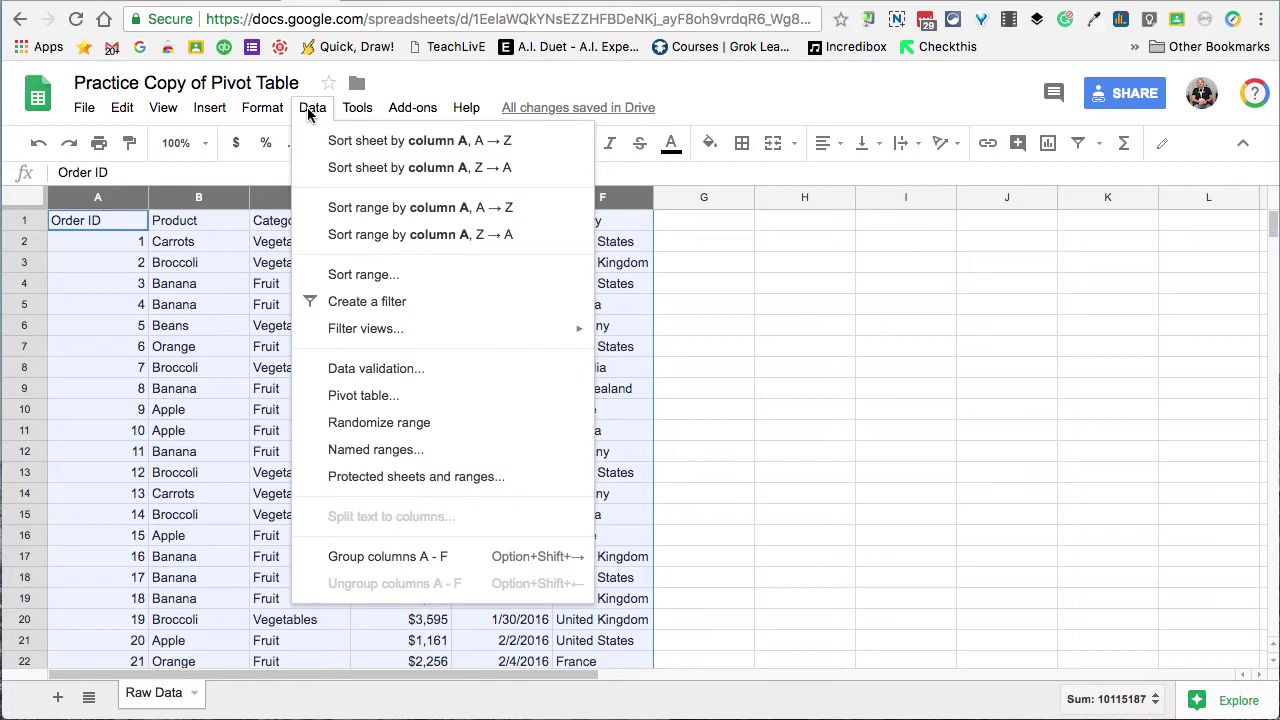
left_click(340, 395)
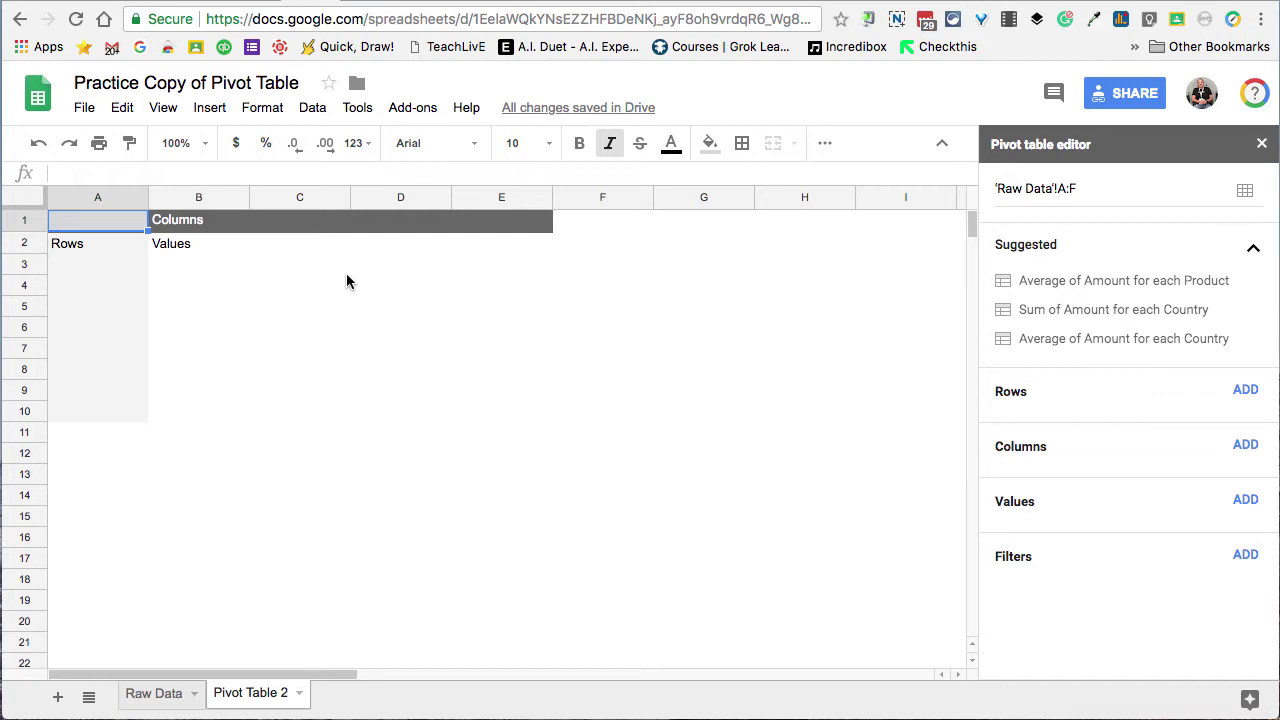
Add Country as a row field sorted ascending, then begin adding Product as a second row field.
left_click(1246, 392)
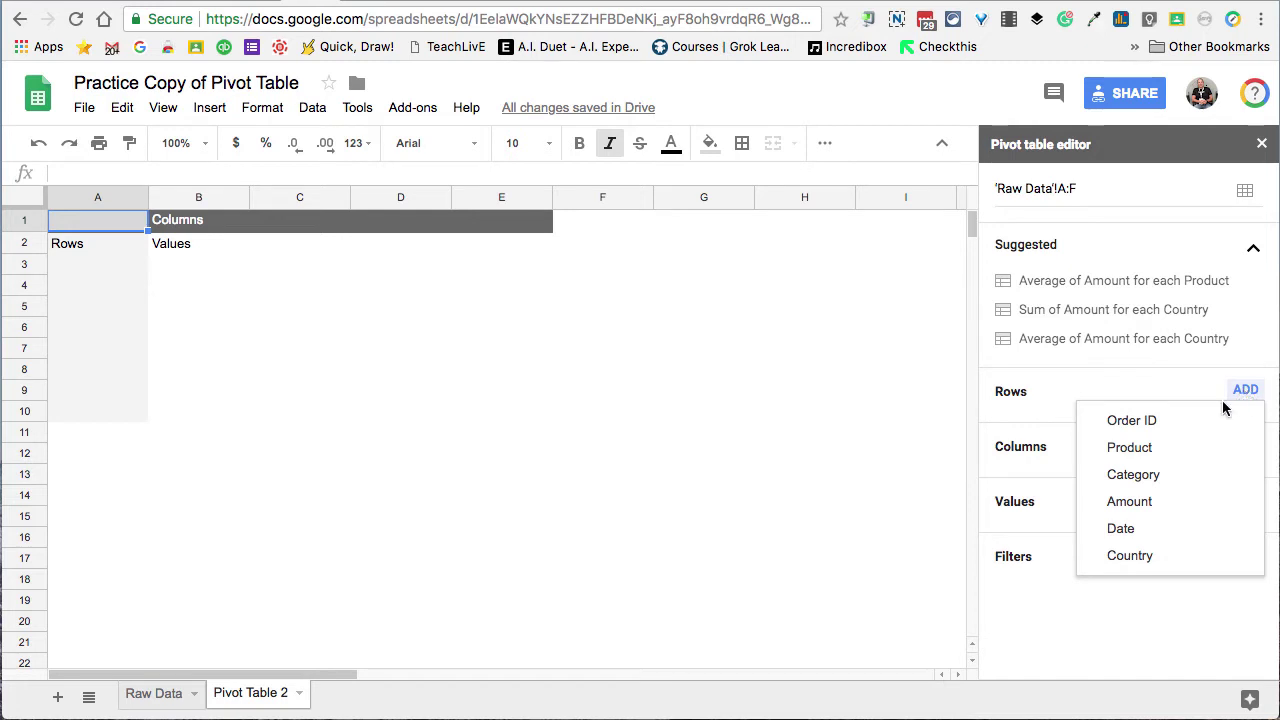
left_click(1134, 556)
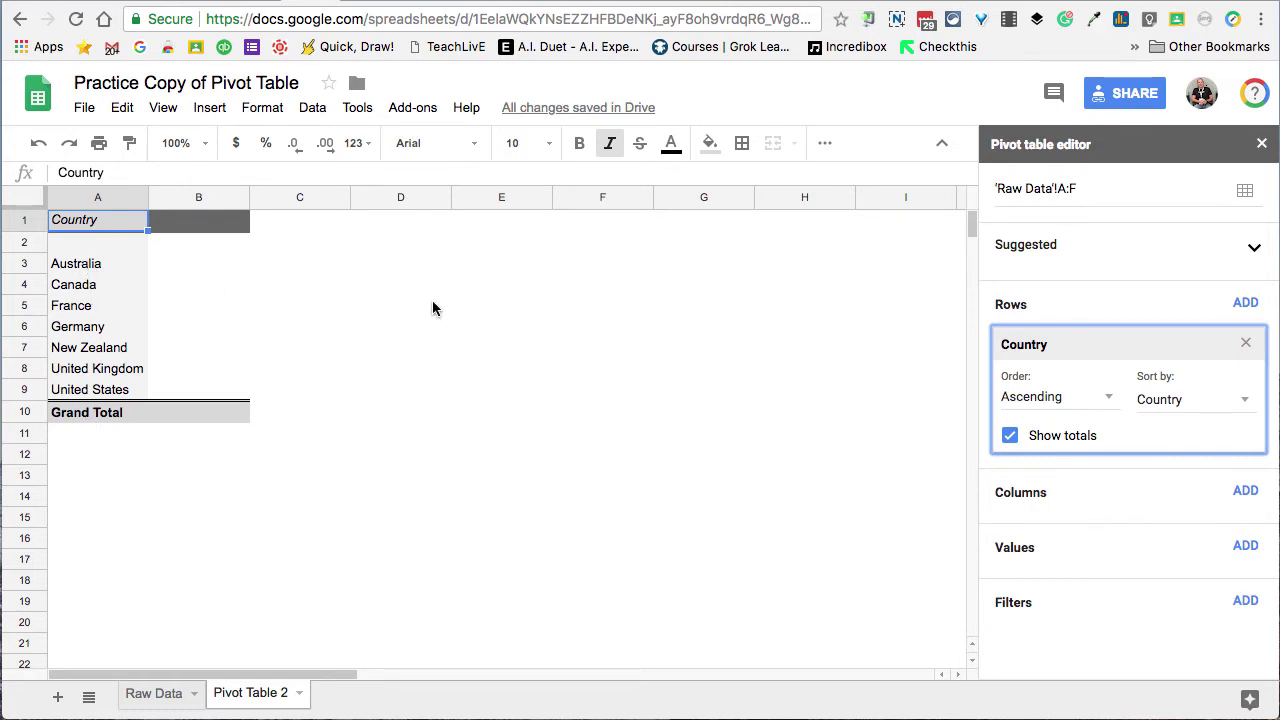
left_click(1104, 401)
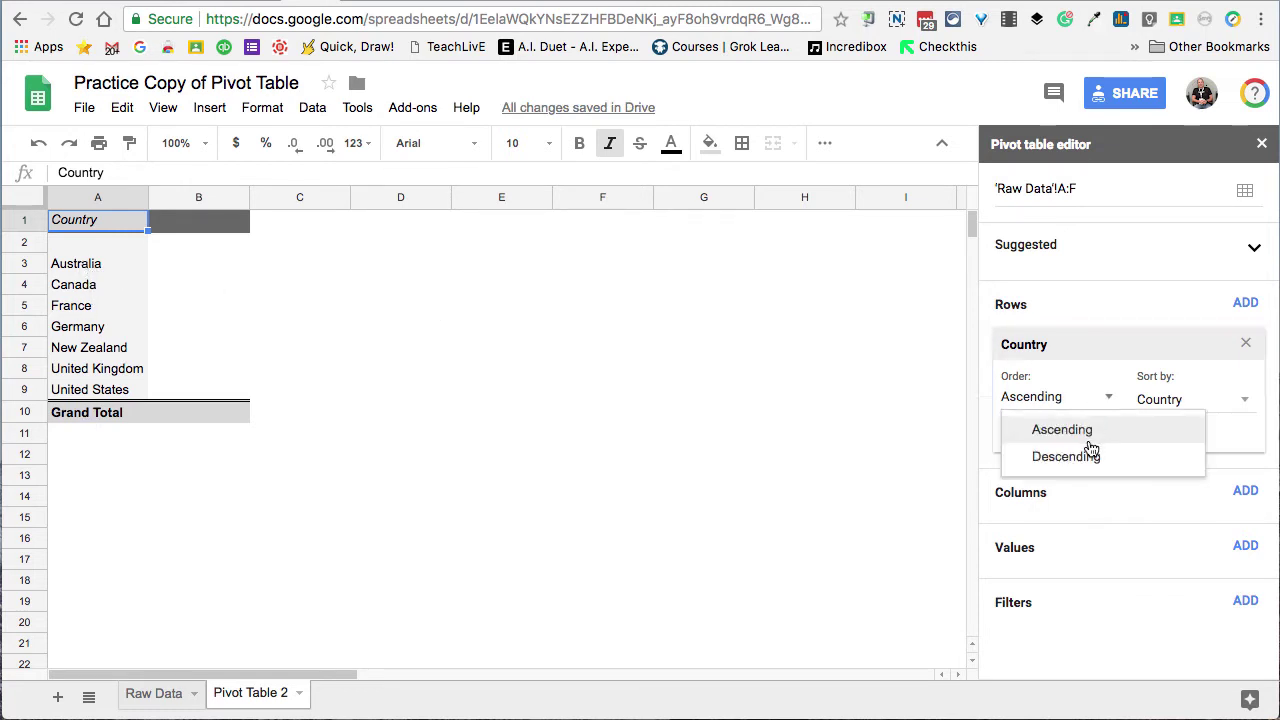
left_click(1108, 347)
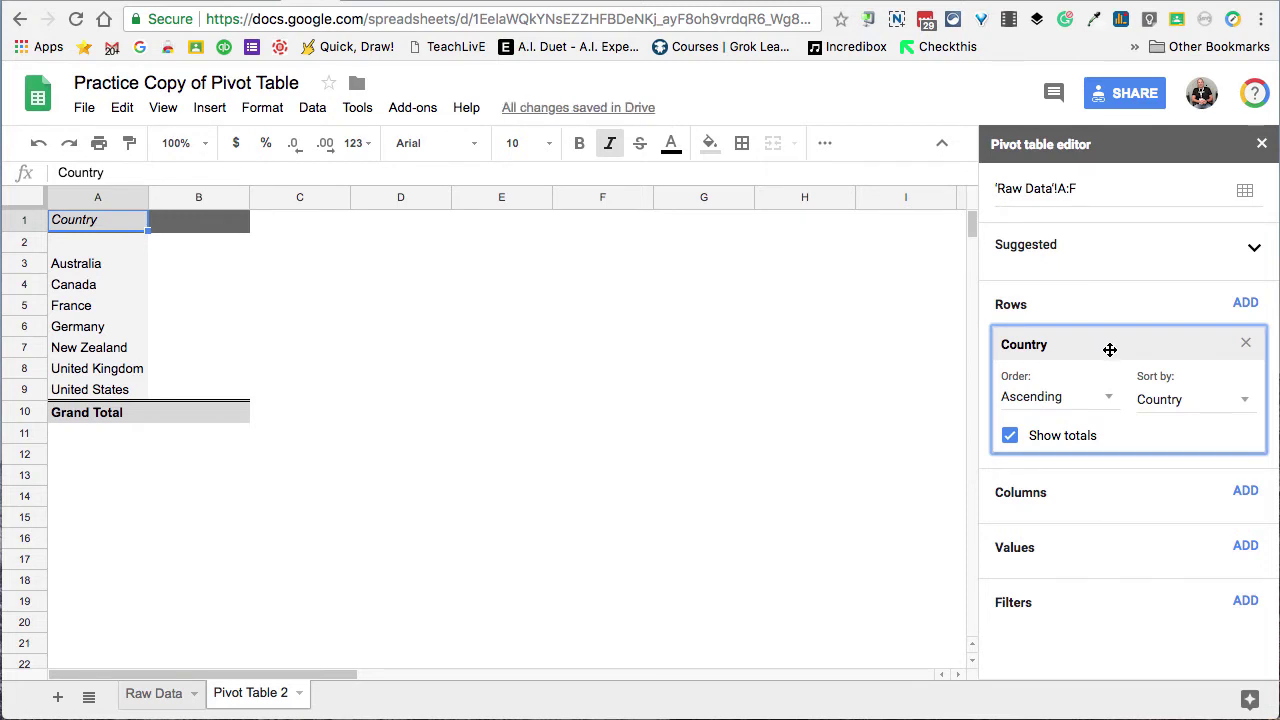
left_click(1245, 304)
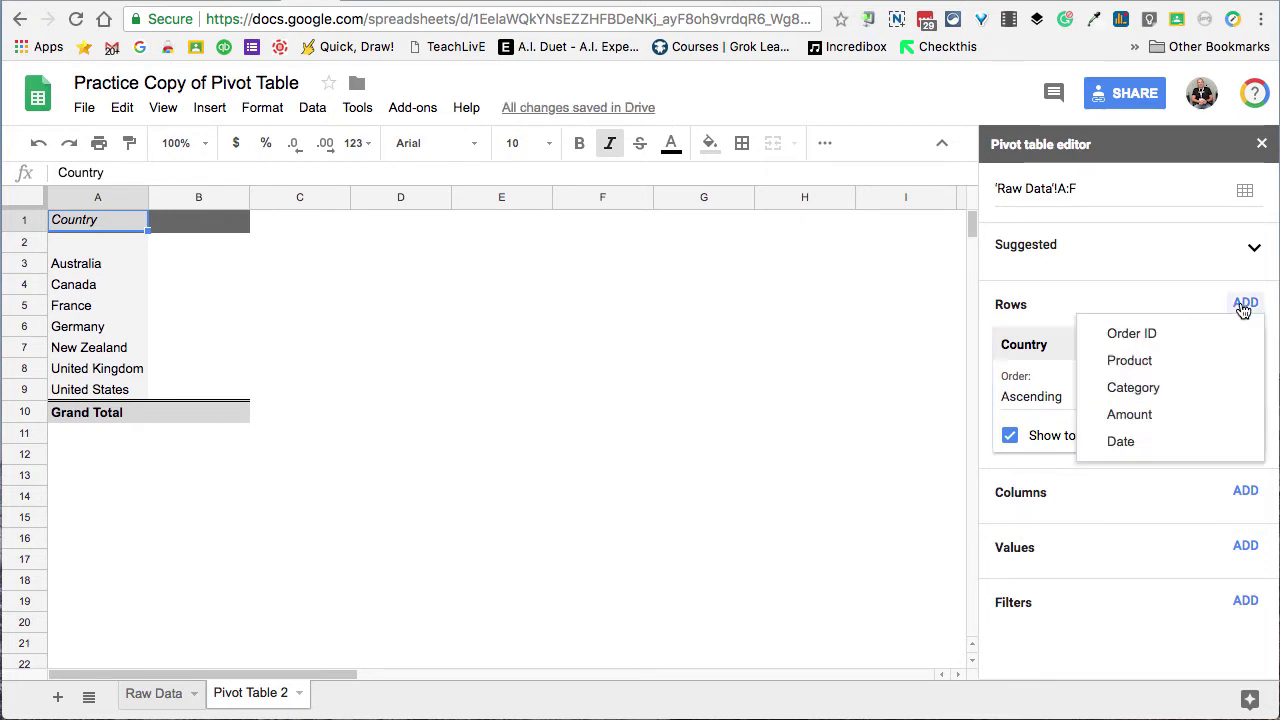
left_click(1148, 362)
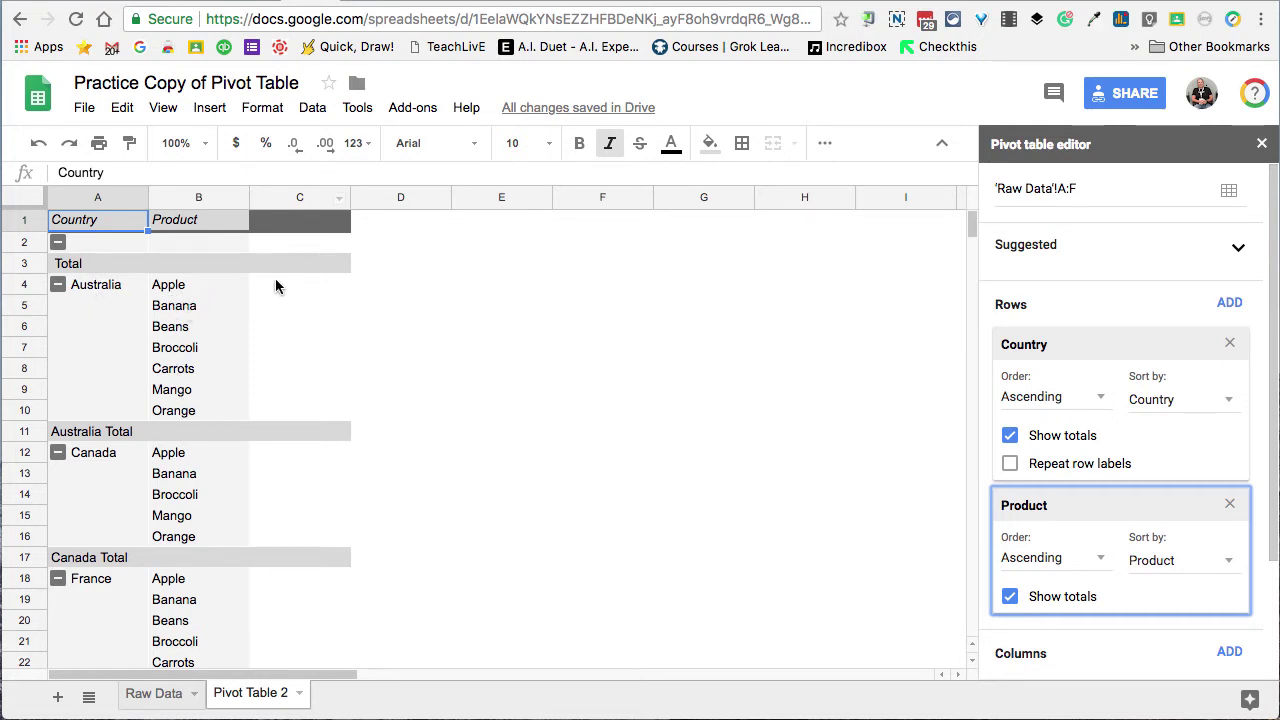
scroll(146, 383, "down", 2)
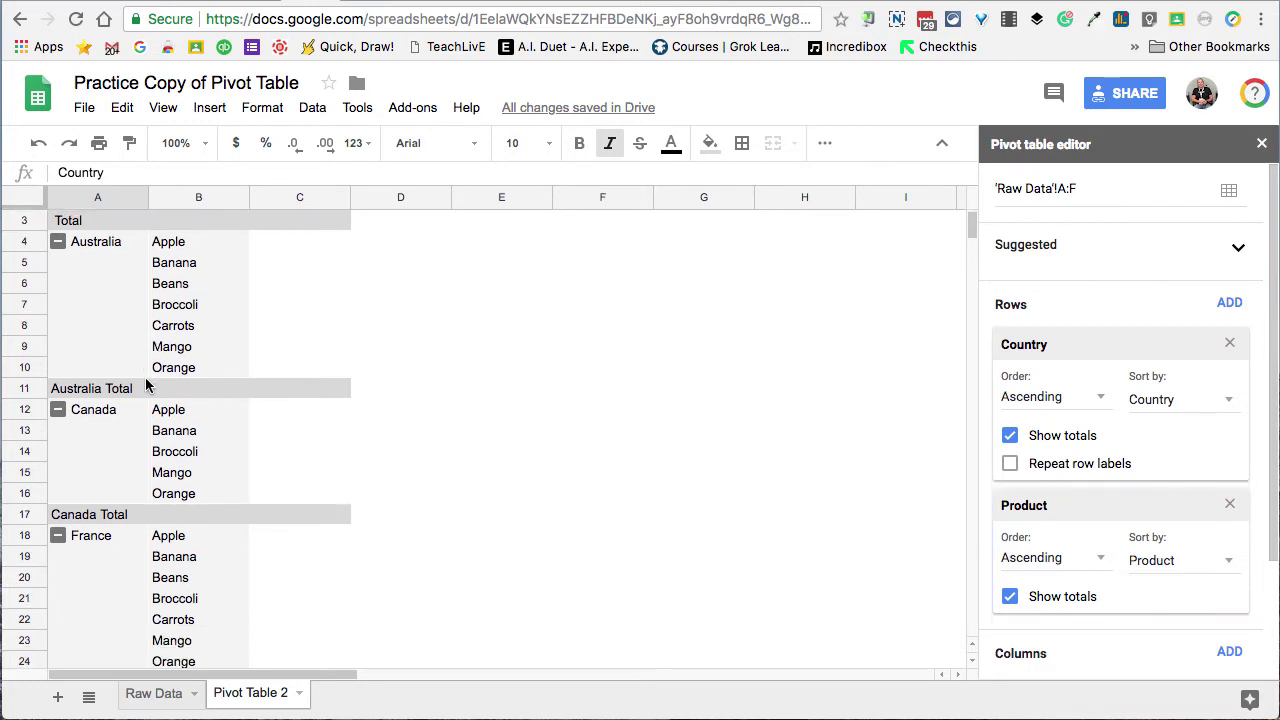
scroll(146, 386, "down", 5)
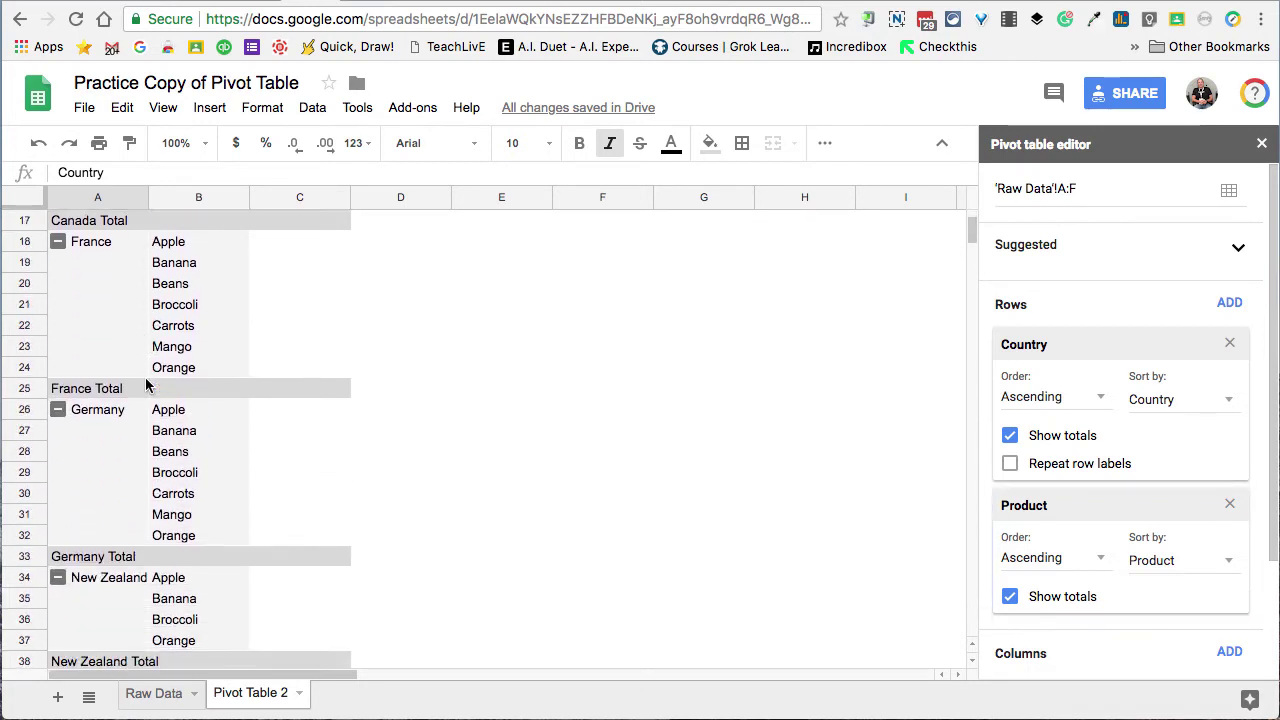
scroll(146, 386, "down", 4)
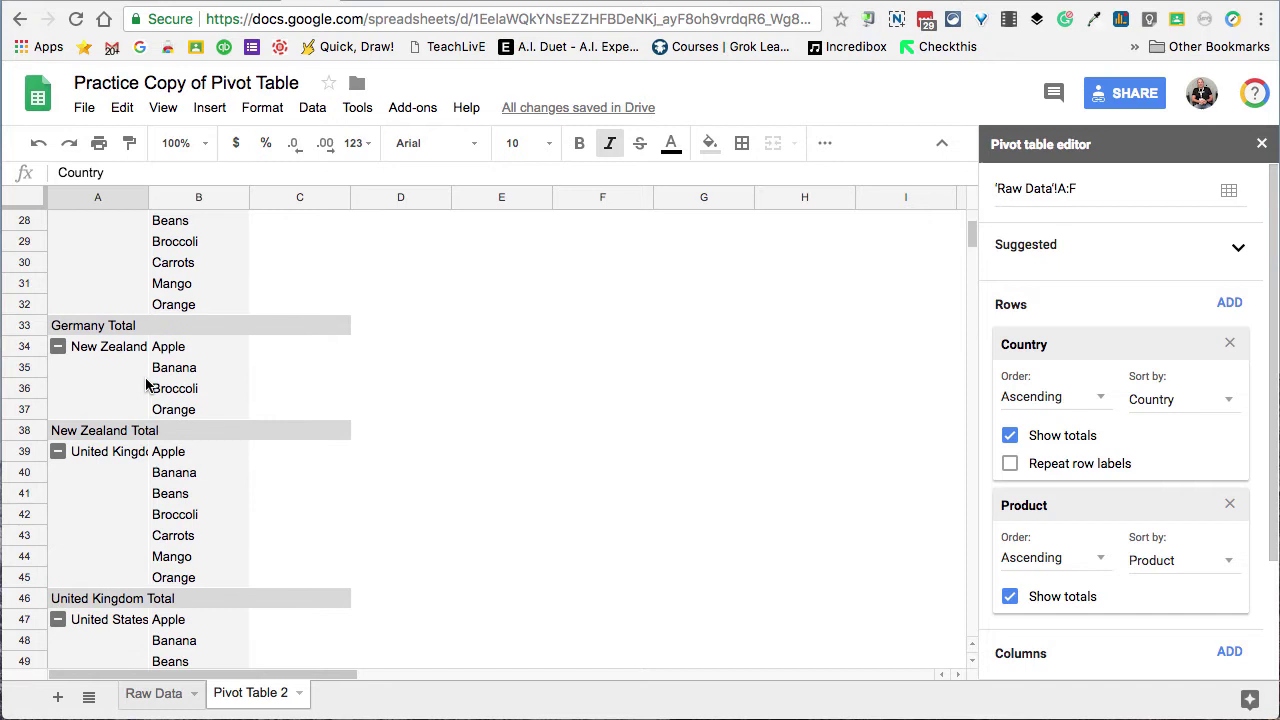
scroll(146, 385, "up", 9)
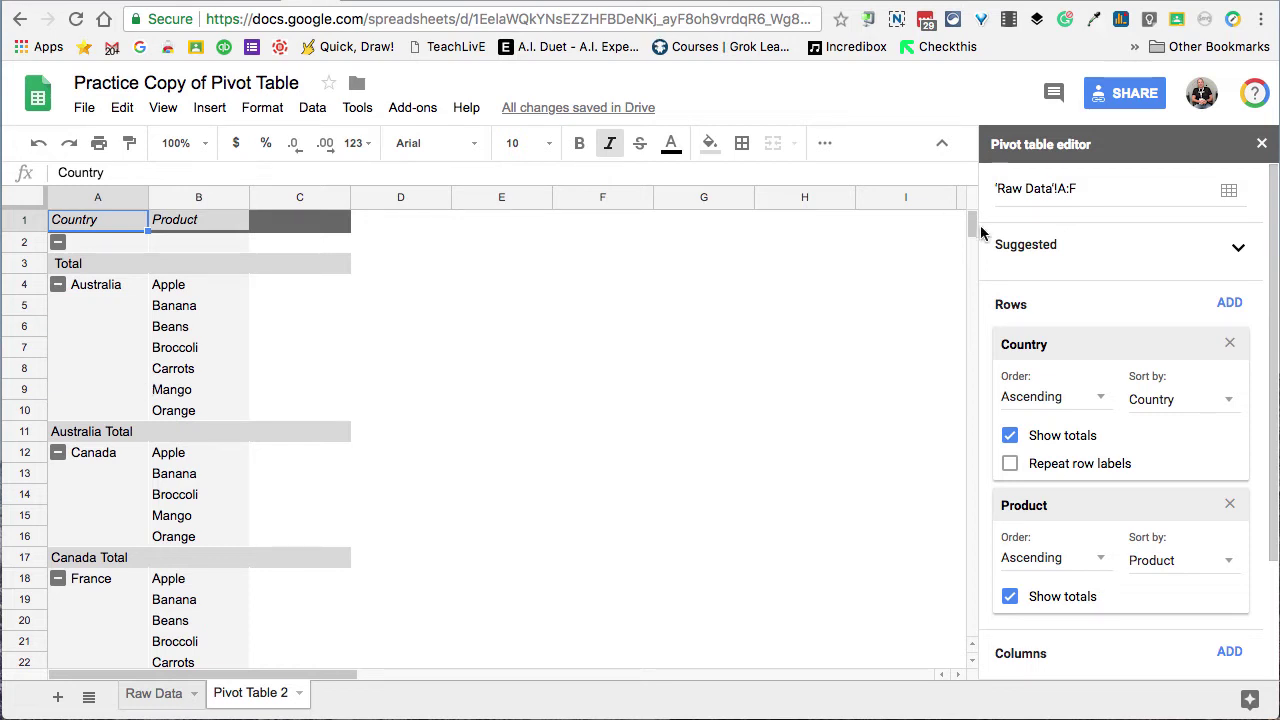
scroll(1166, 281, "down", 1)
scroll(1166, 281, "down", 3)
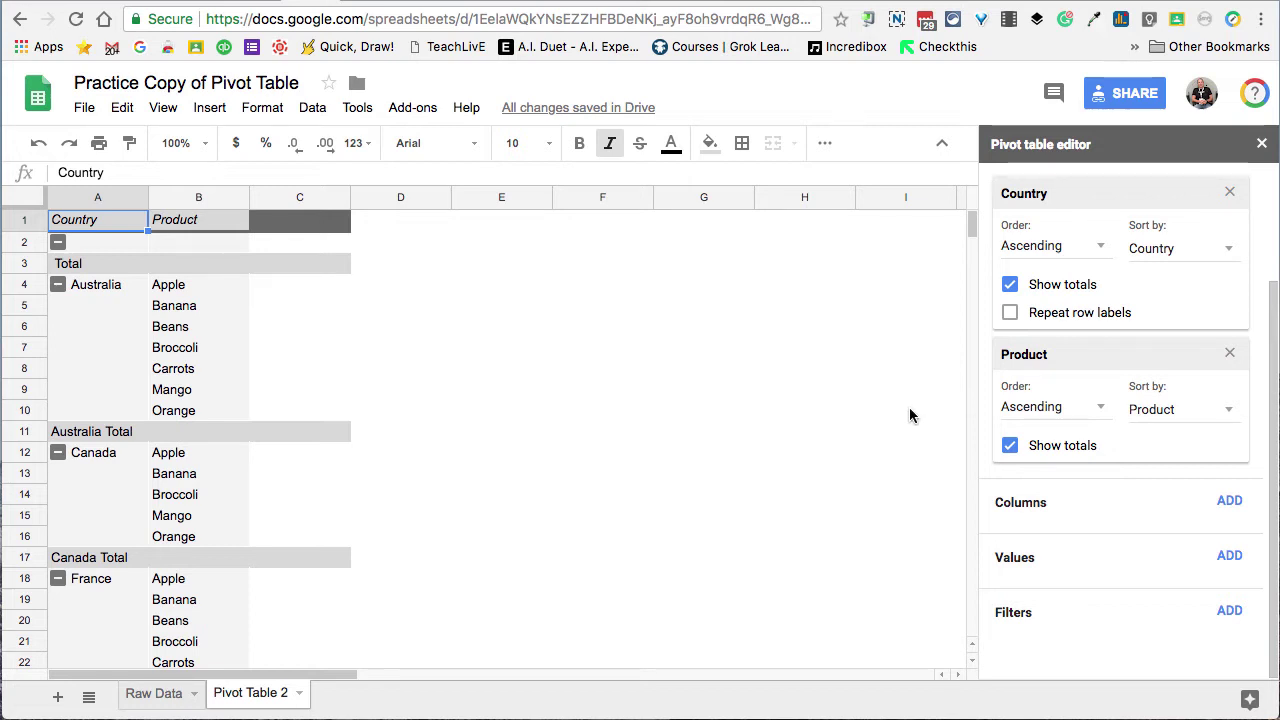
Add Amount to the pivot Values, summarized by SUM.
left_click(1230, 557)
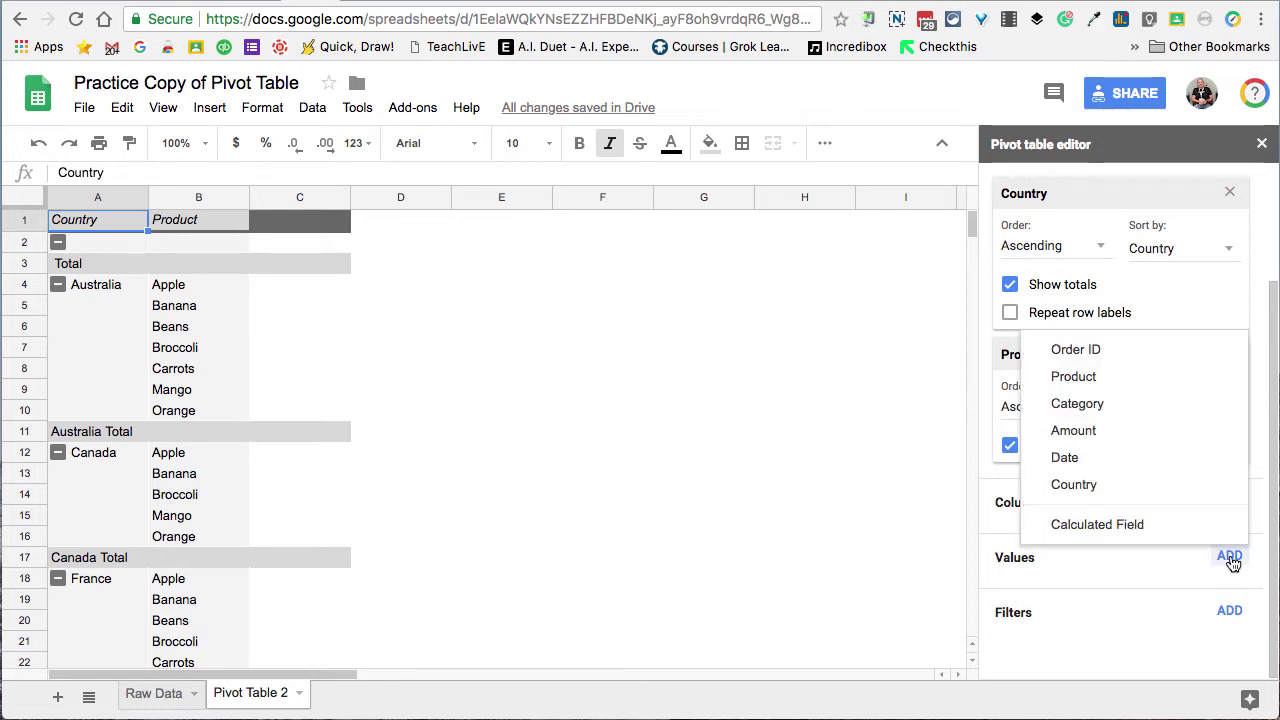
left_click(1114, 431)
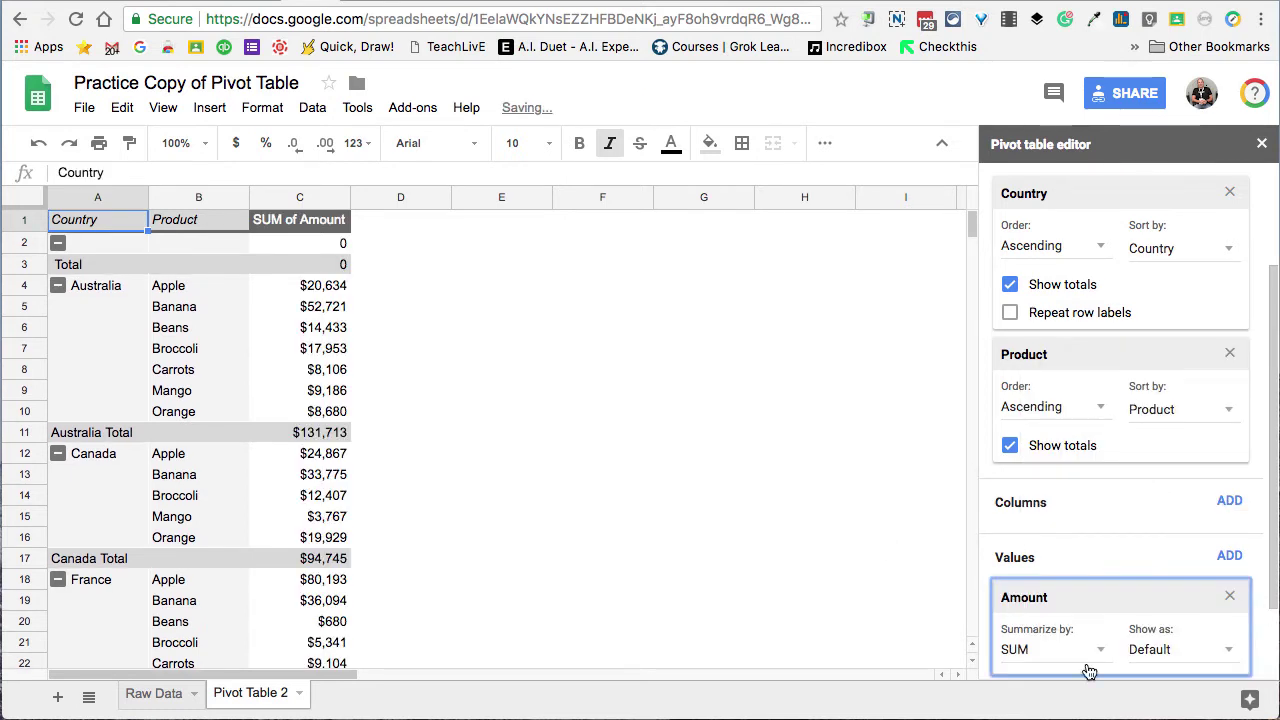
scroll(1110, 615, "down", 2)
left_click(1100, 590)
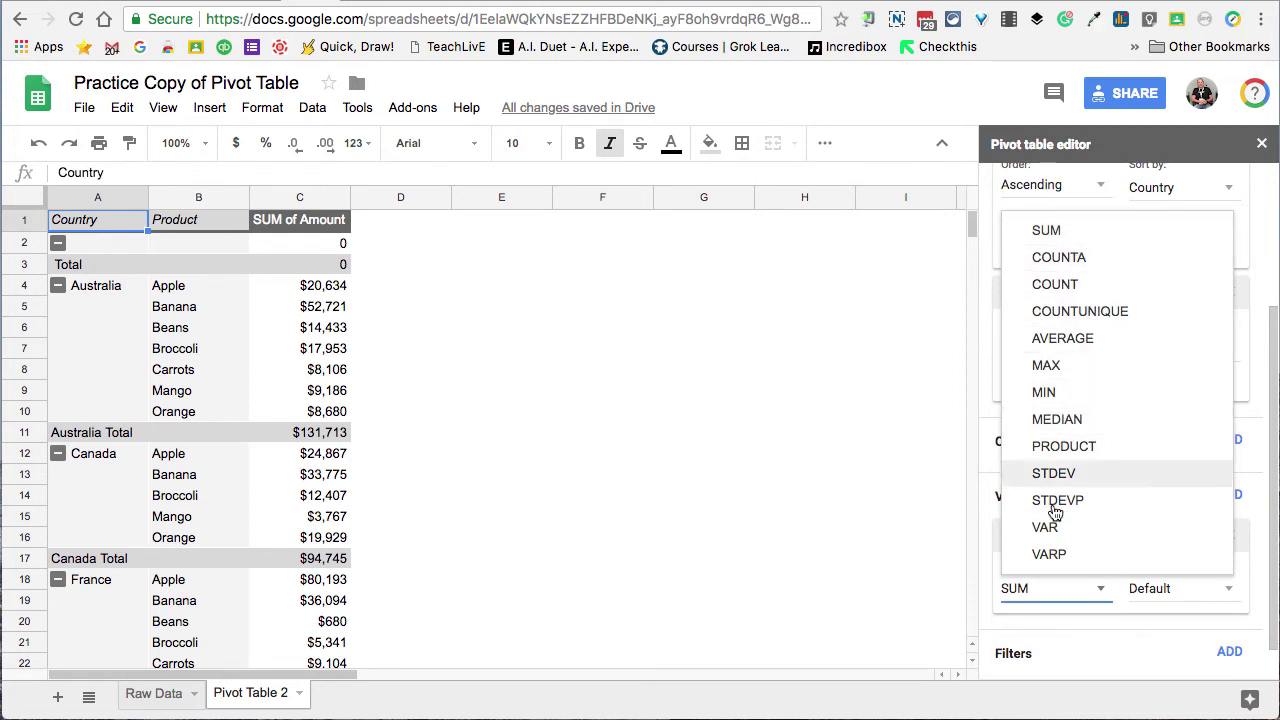
left_click(1053, 240)
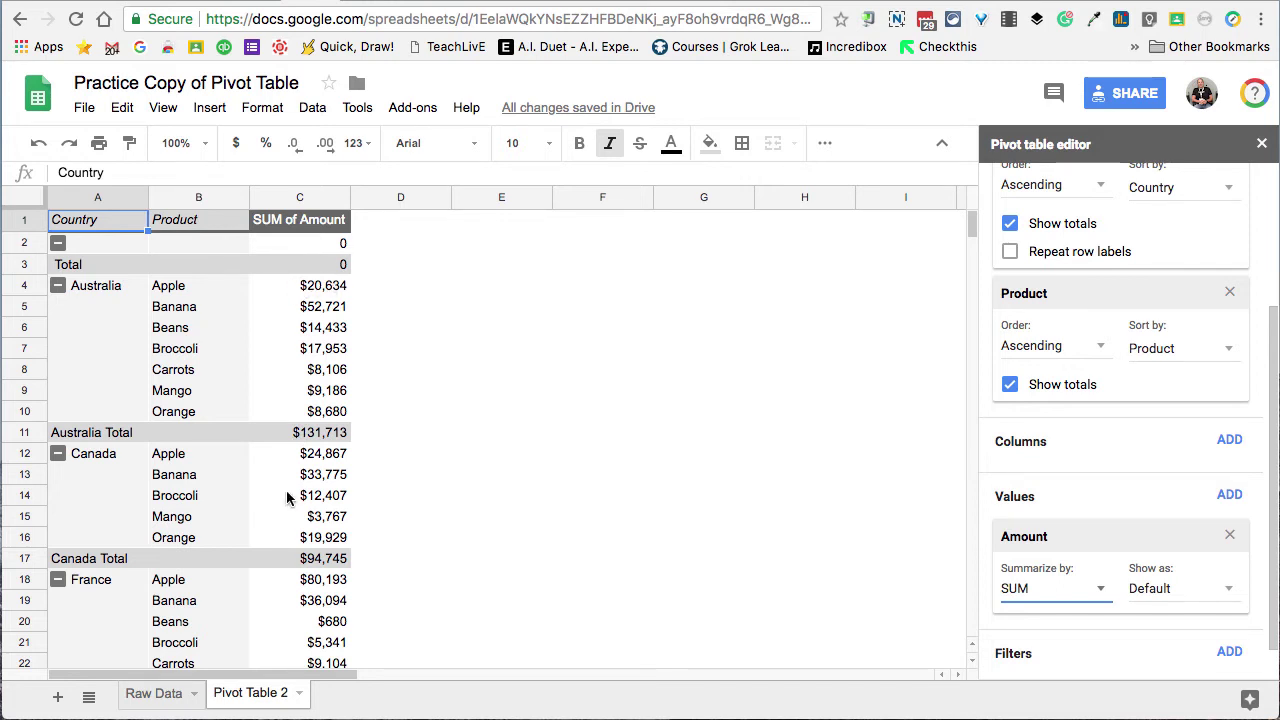
scroll(383, 462, "down", 2)
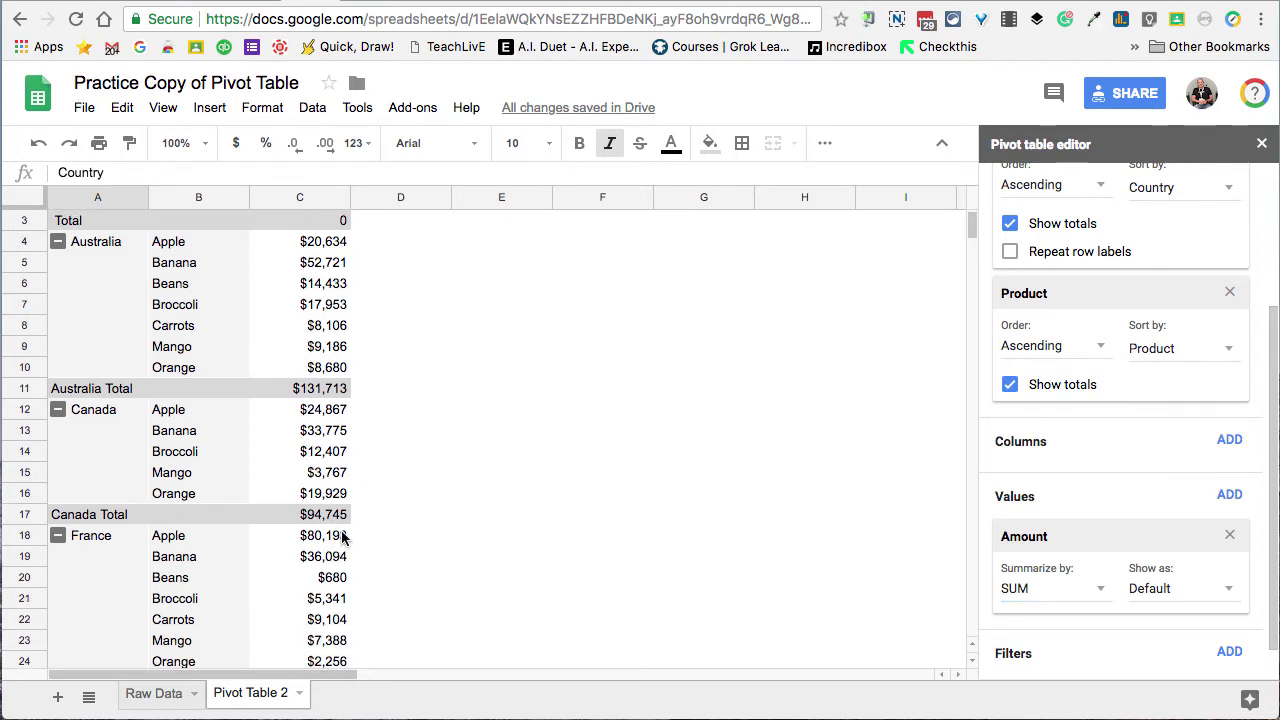
scroll(342, 537, "down", 10)
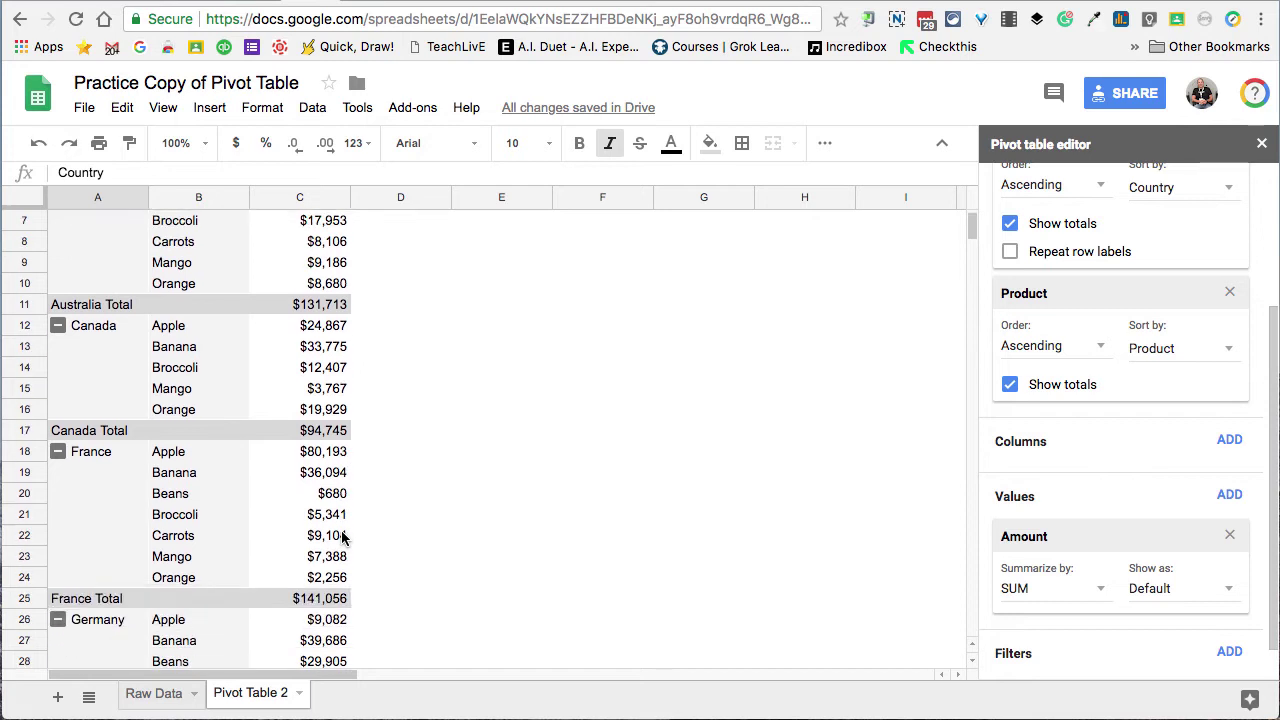
scroll(342, 537, "down", 1)
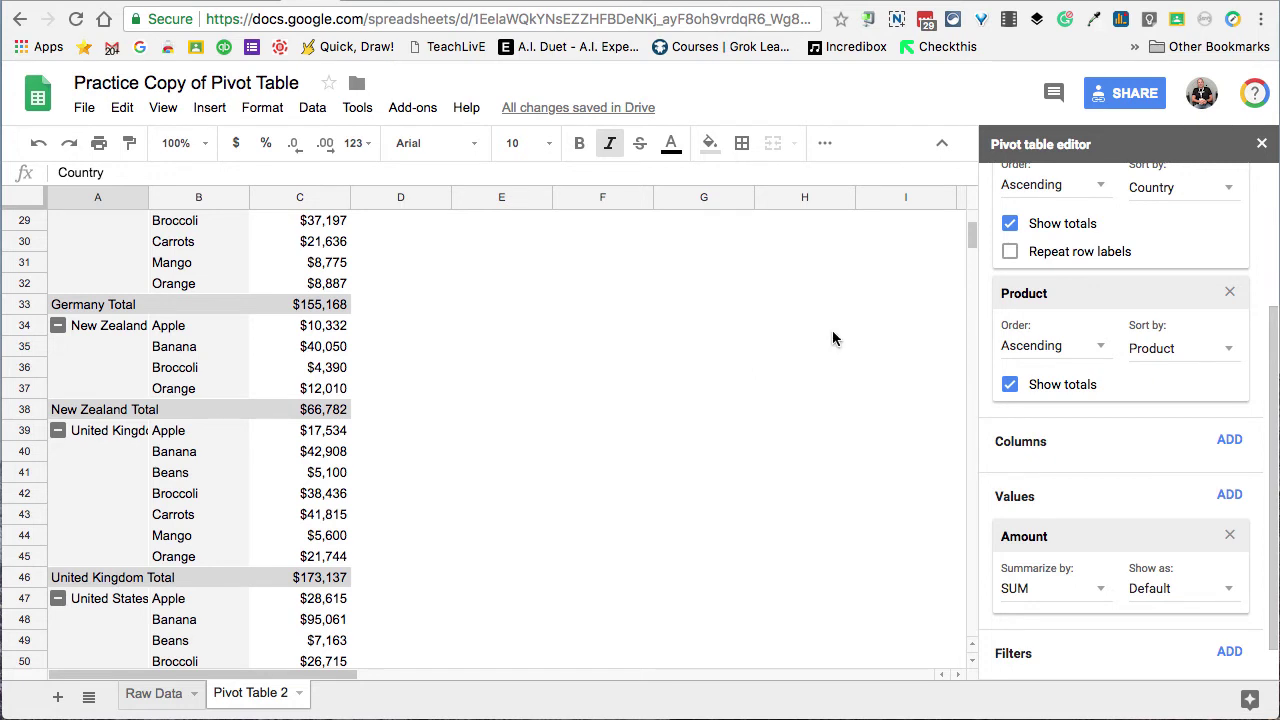
scroll(491, 345, "up", 10)
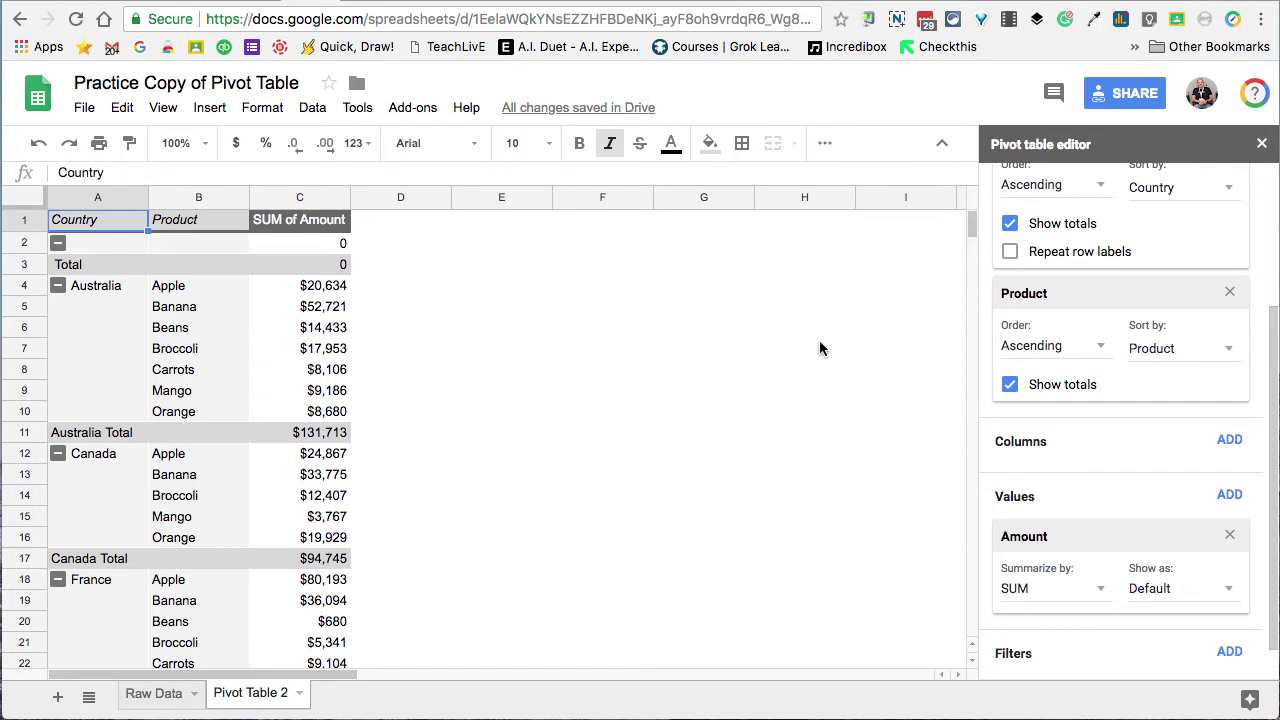
Add Category as a column field, giving Fruit, Vegetables and Grand Total columns.
left_click(1227, 443)
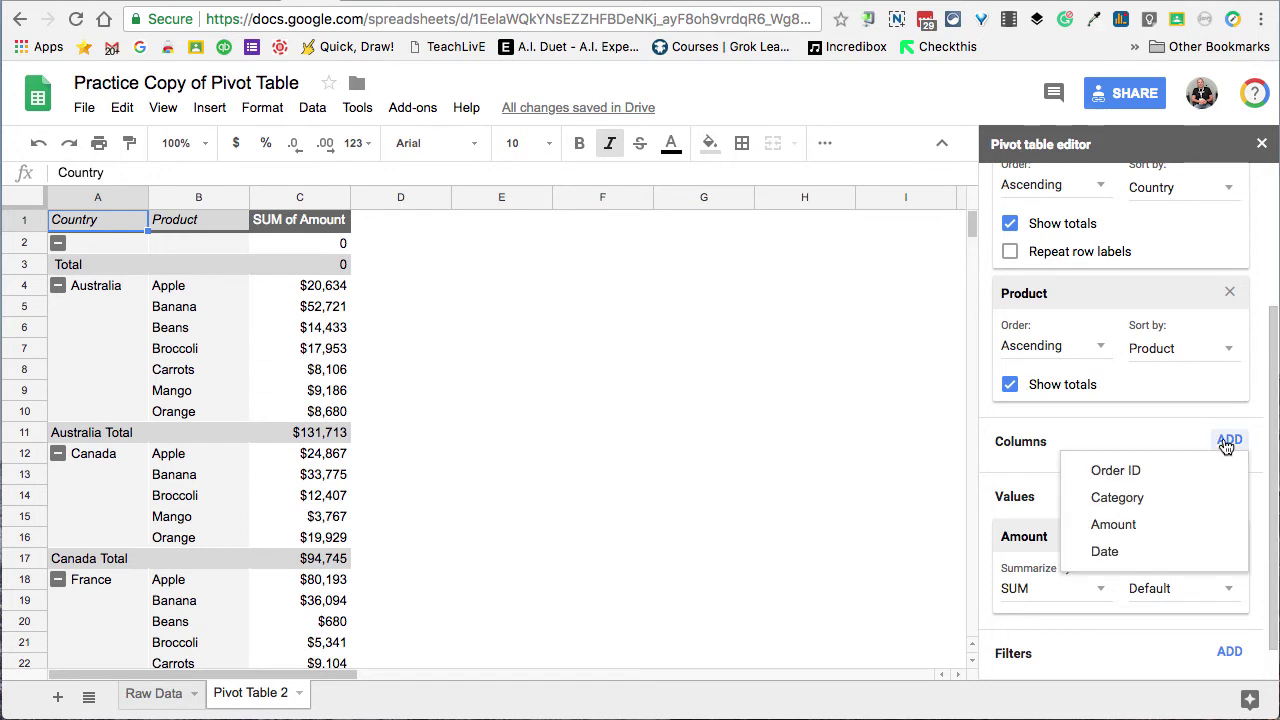
left_click(1120, 498)
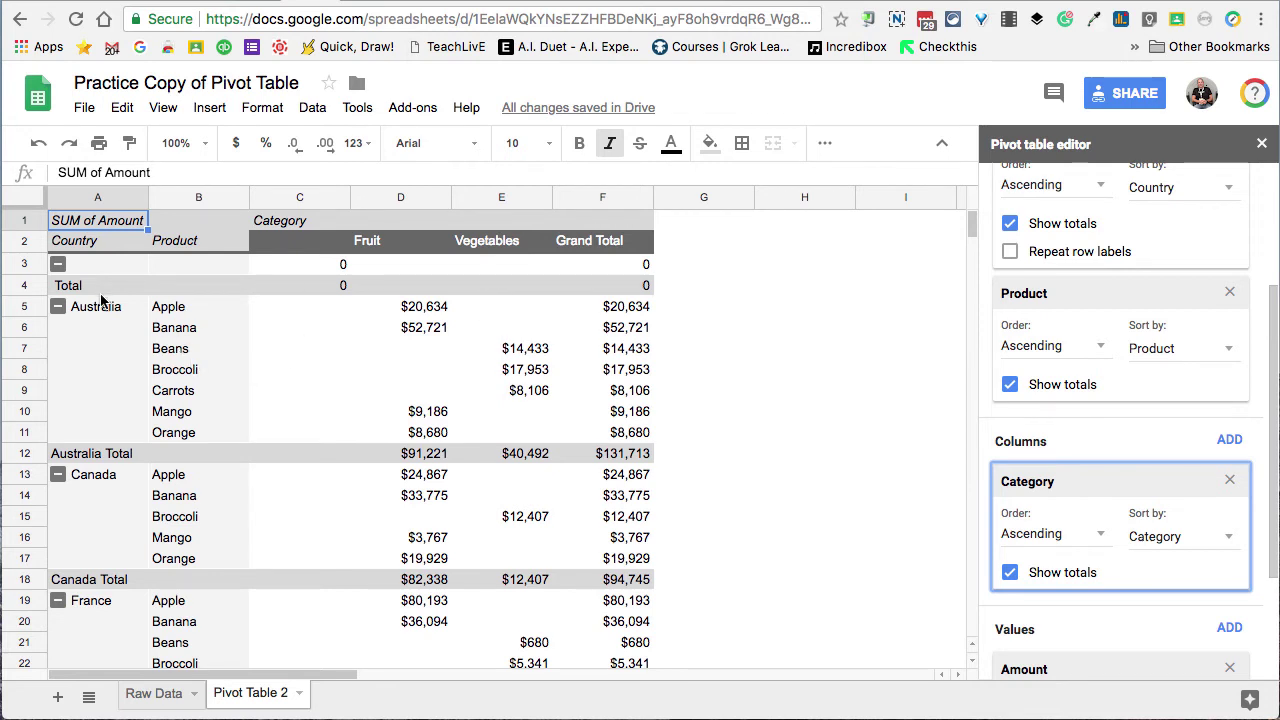
scroll(850, 387, "down", 1)
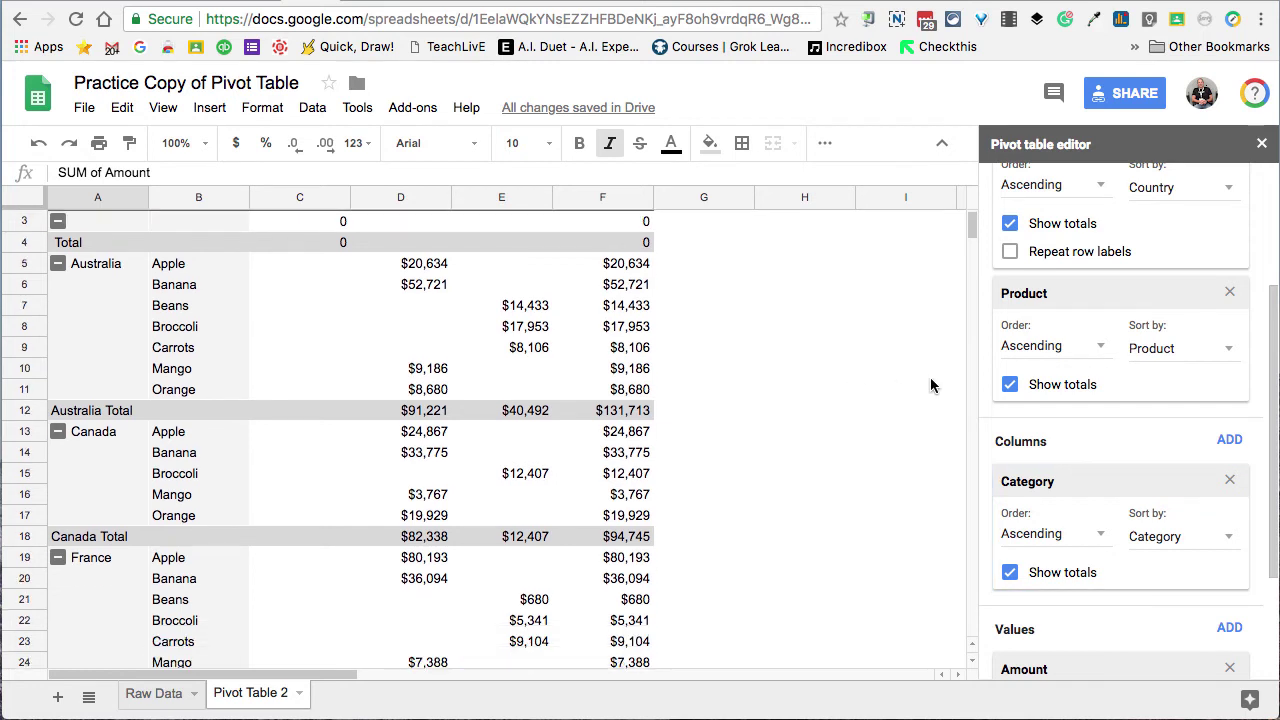
scroll(1094, 363, "down", 3)
scroll(335, 360, "up", 1)
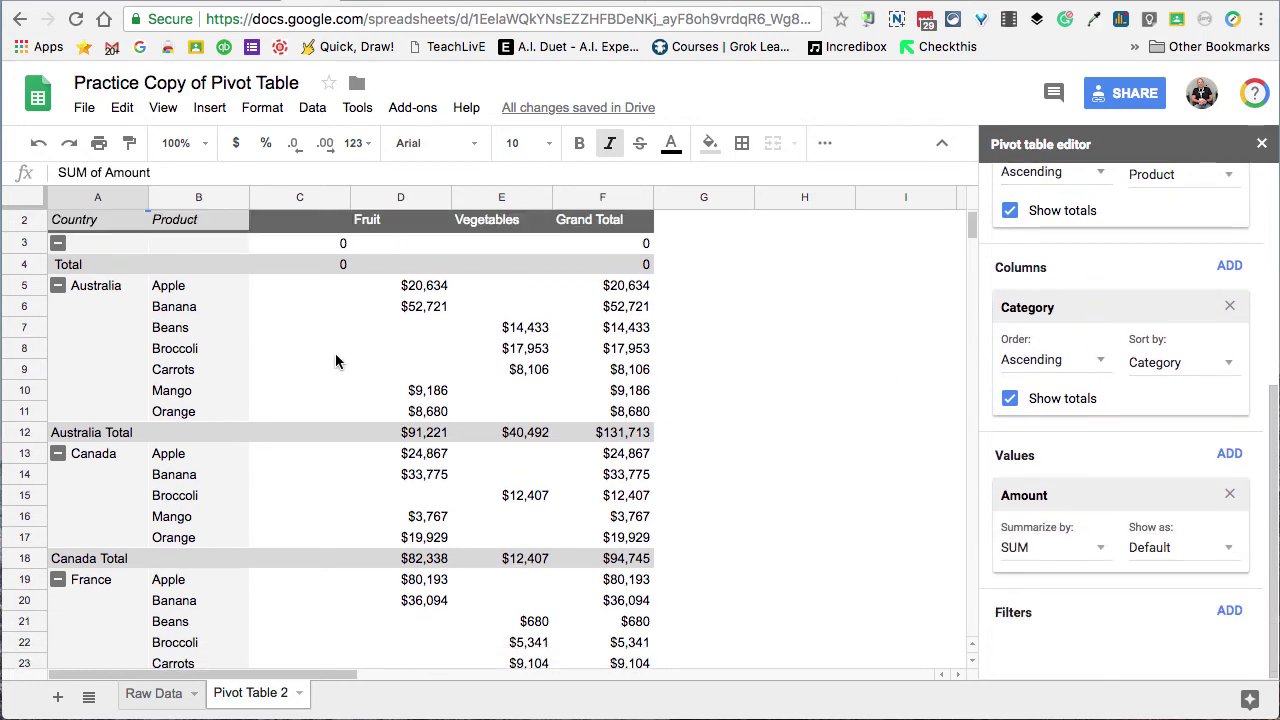
scroll(335, 360, "up", 1)
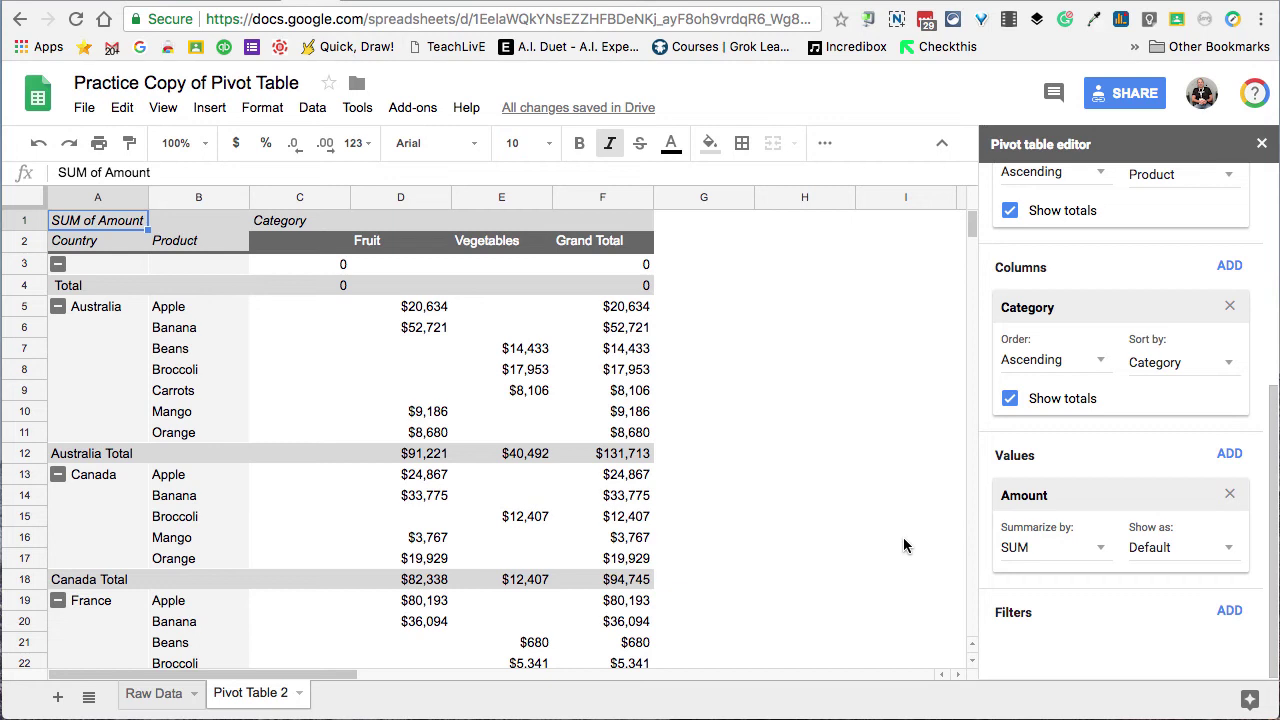
Add a Category filter with Fruit unchecked so only Vegetables remain.
left_click(1230, 611)
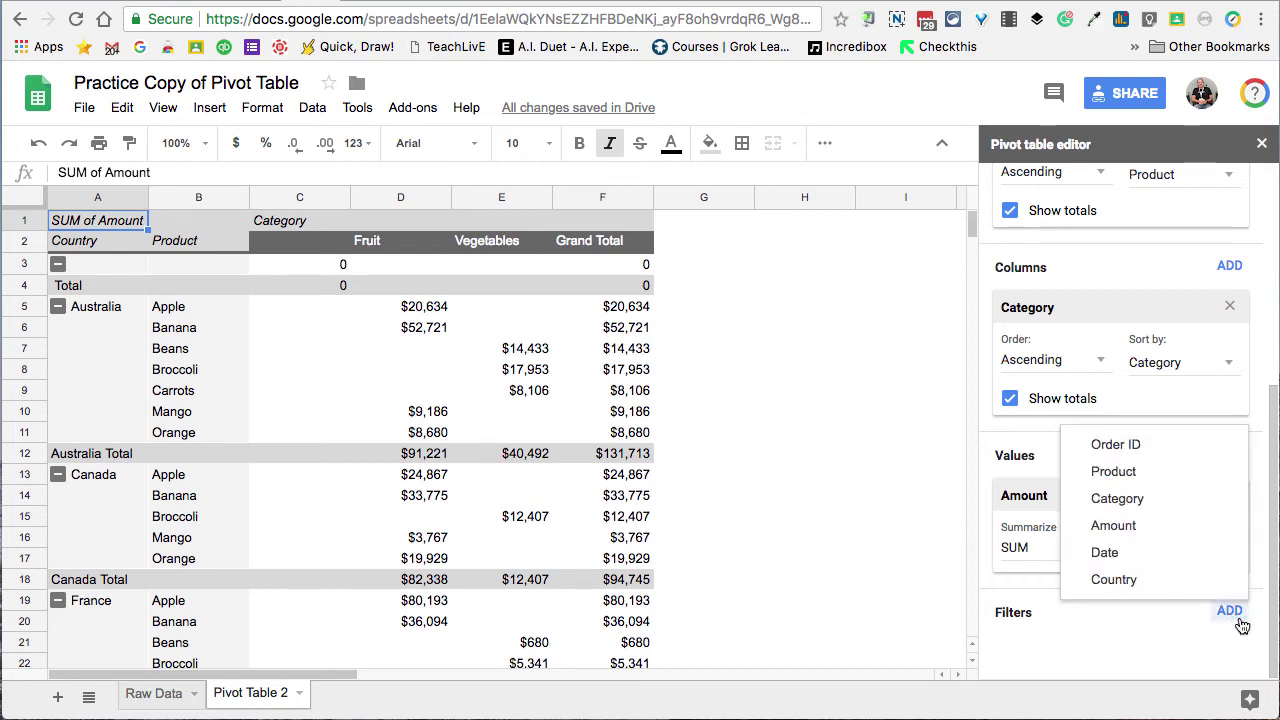
left_click(1117, 498)
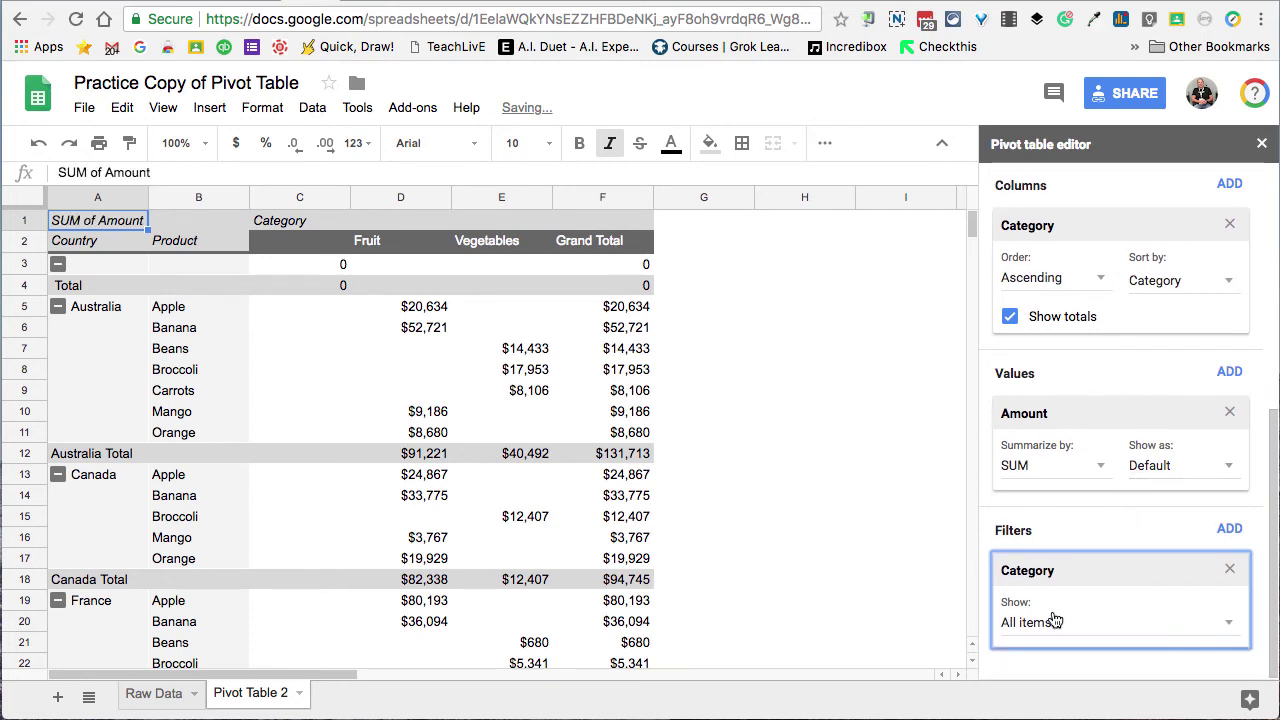
left_click(1051, 620)
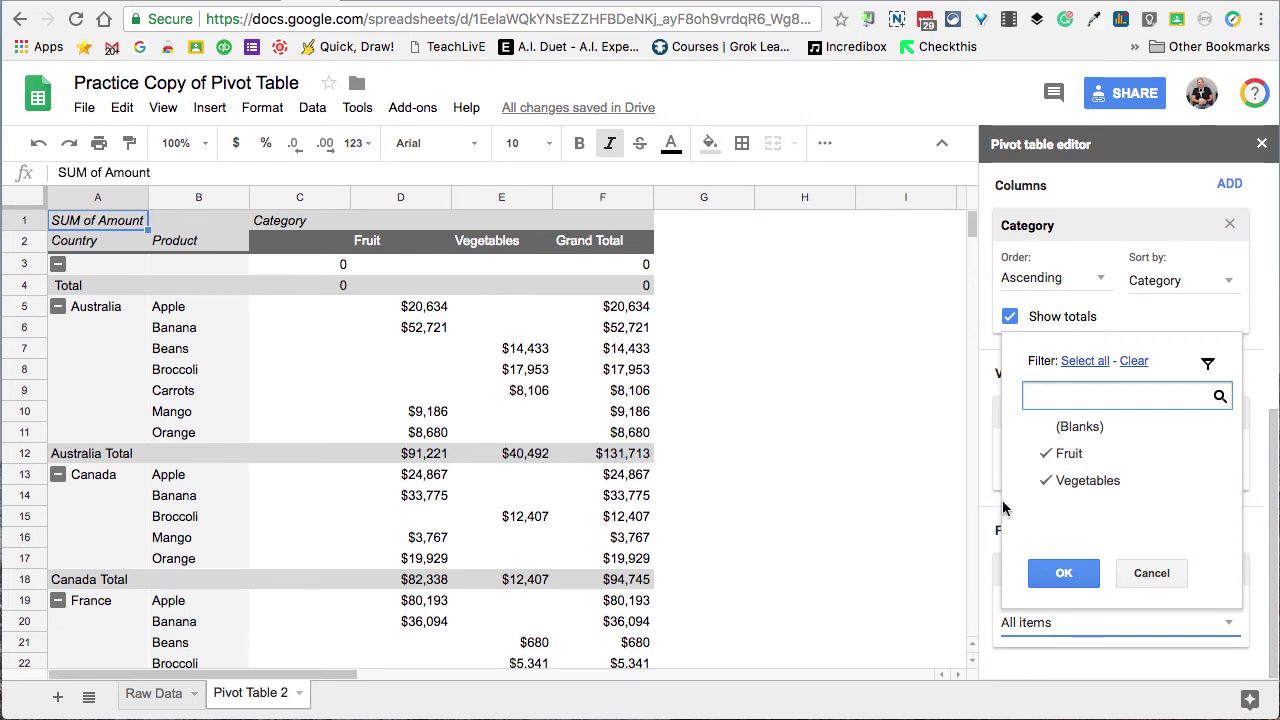
left_click(1048, 458)
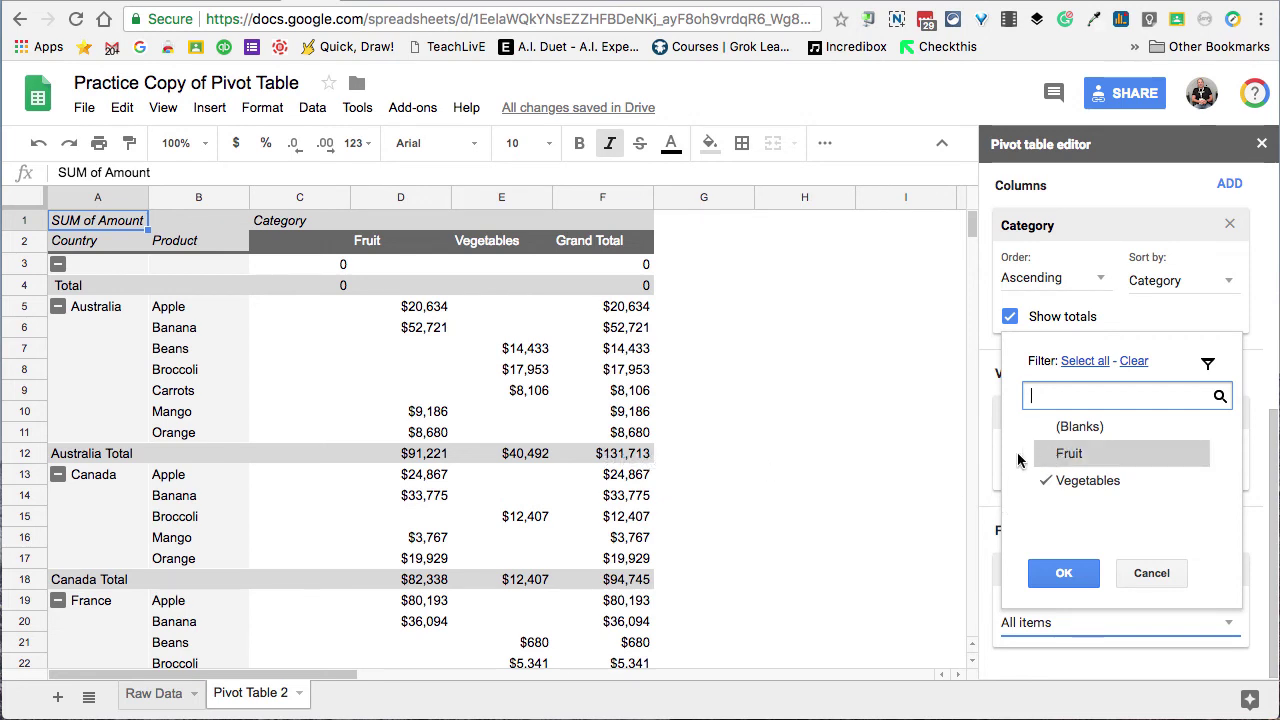
left_click(1064, 573)
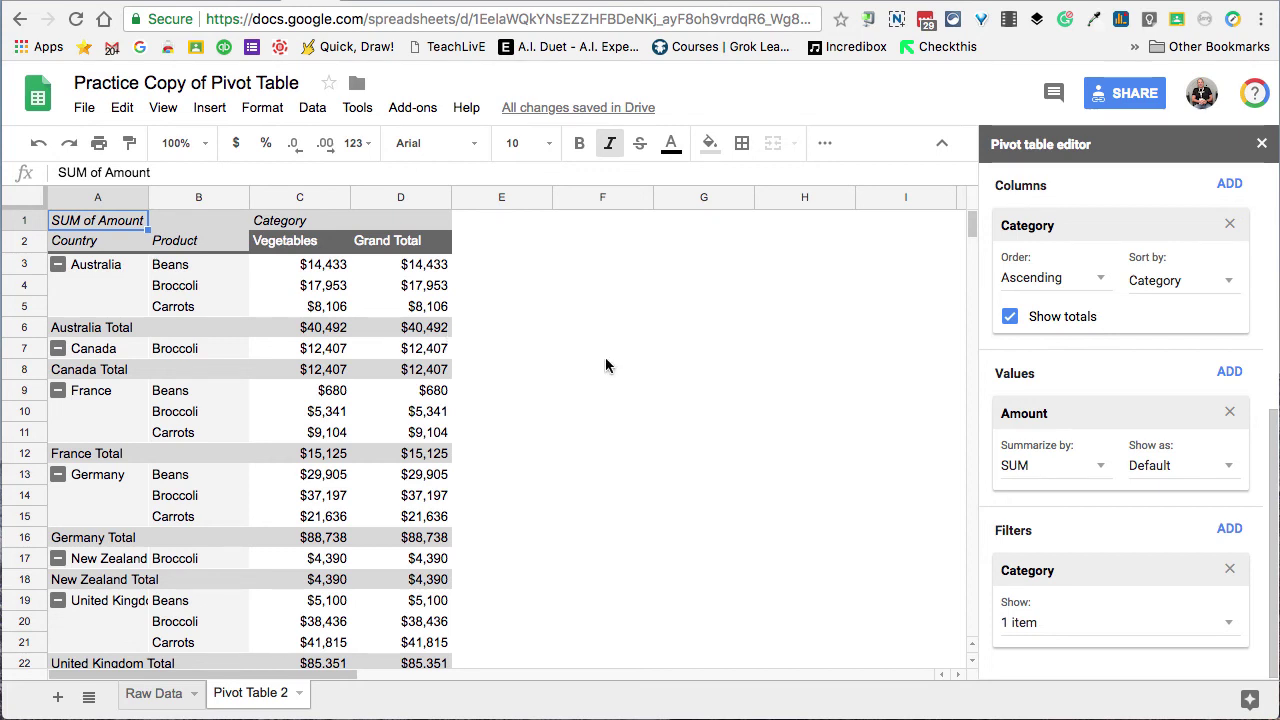
Switch the Category filter to Fruit only by checking Fruit and unchecking Vegetables.
left_click(1072, 630)
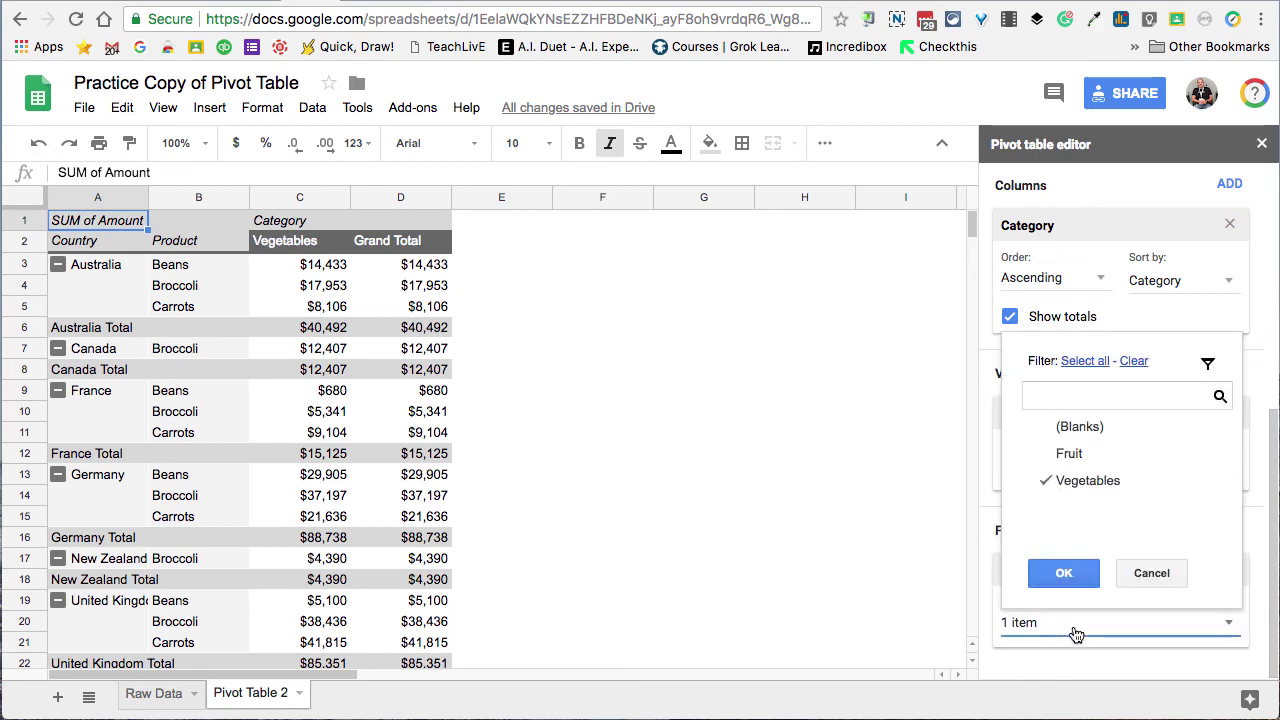
left_click(1055, 456)
left_click(1052, 481)
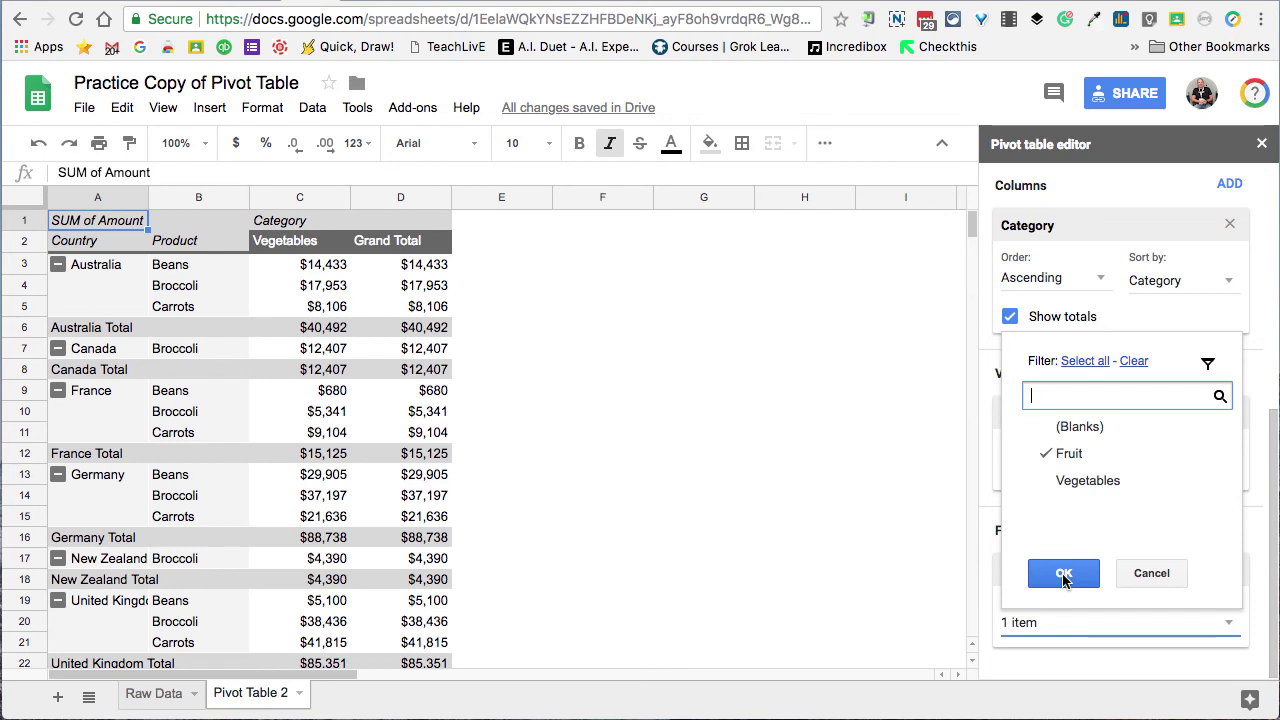
left_click(1063, 575)
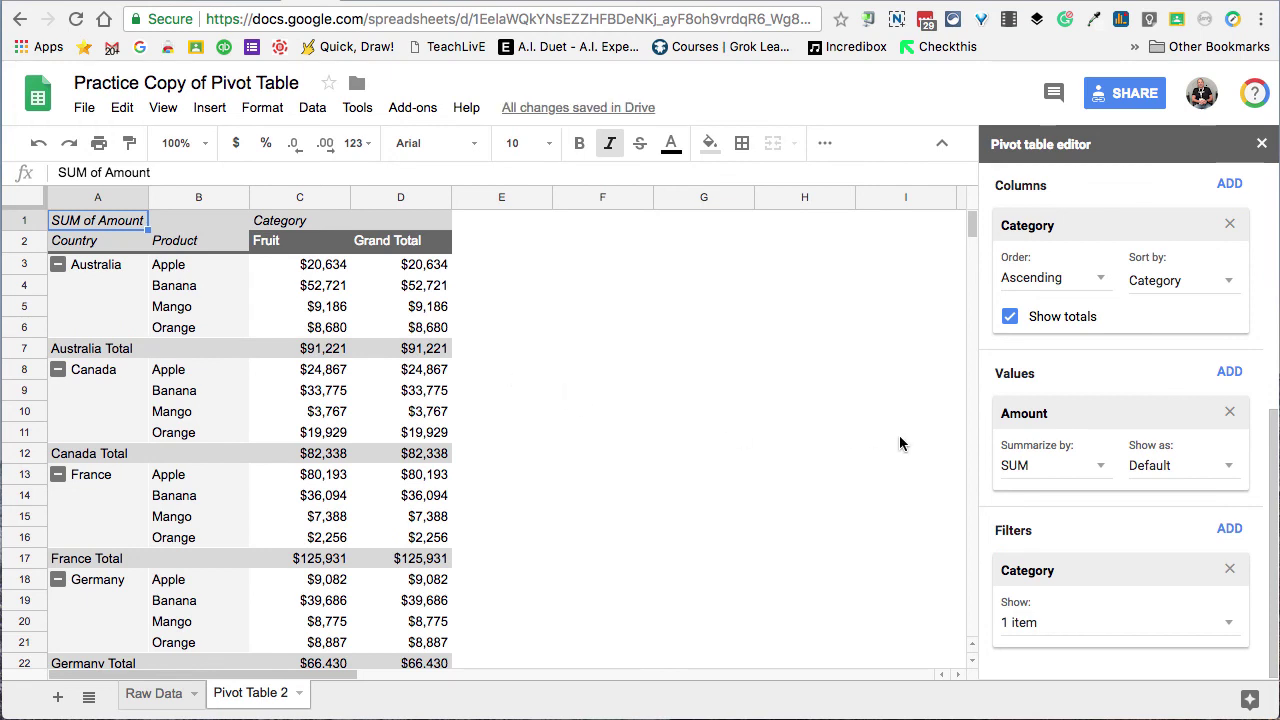
scroll(1072, 385, "up", 5)
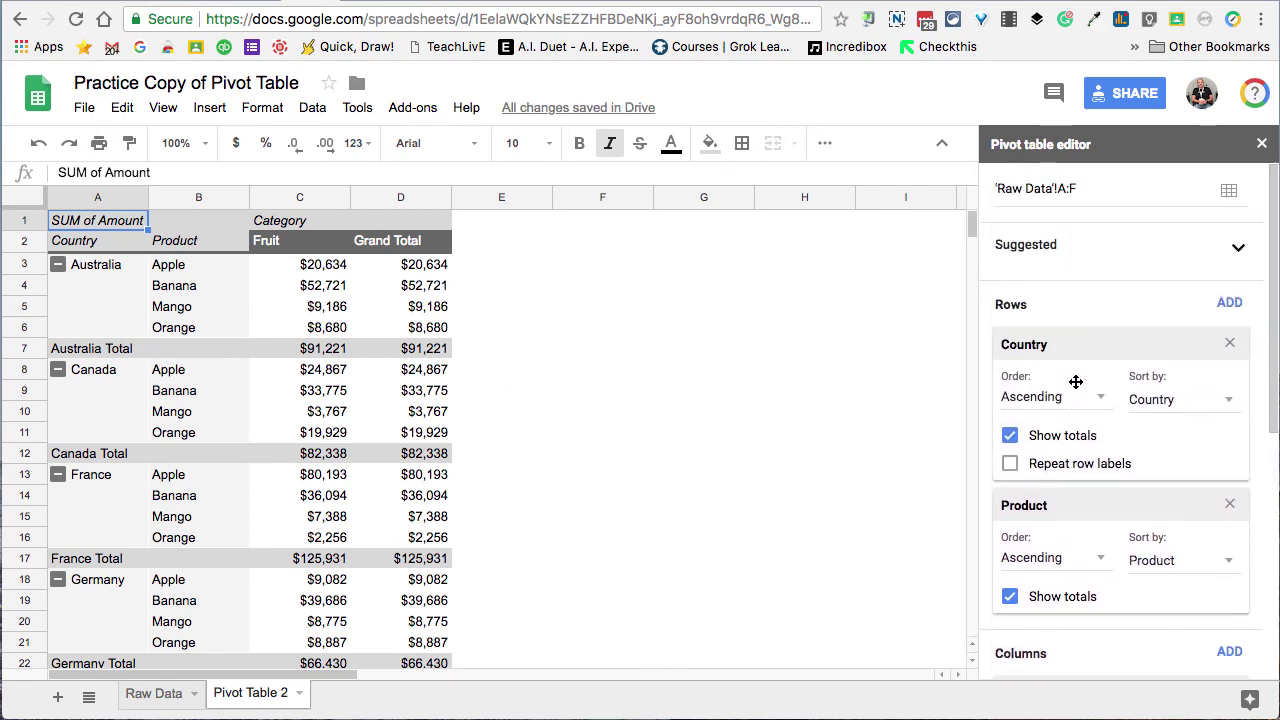